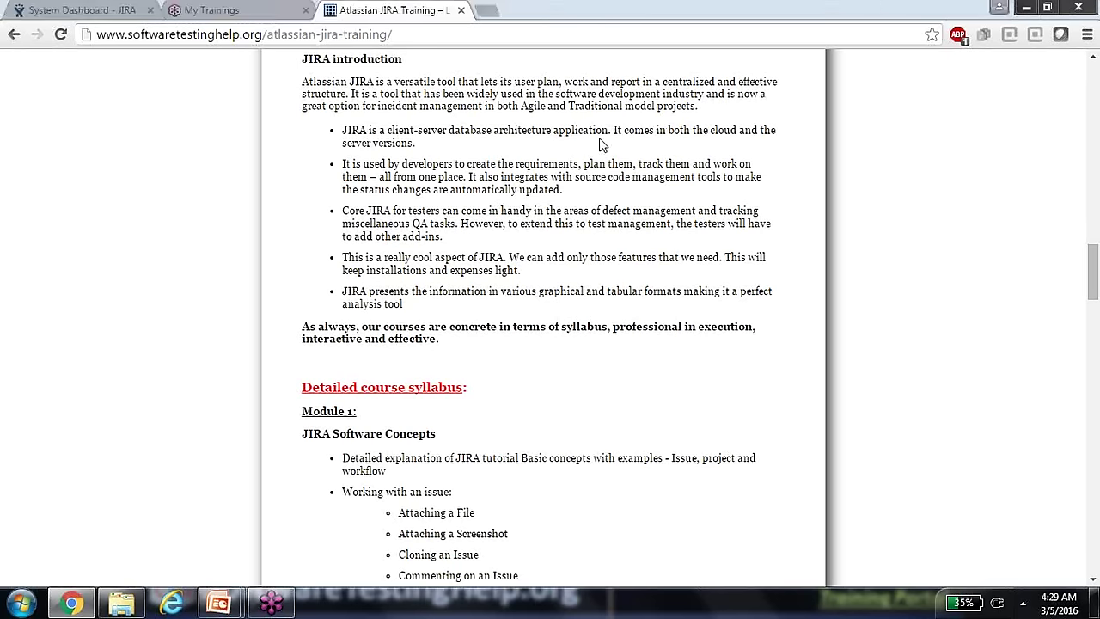
- Review the Module 1 JIRA Software Concepts topics in the detailed course syllabus on the training page
click(1093, 580)
click(1093, 581)
click(1092, 581)
click(1092, 581)
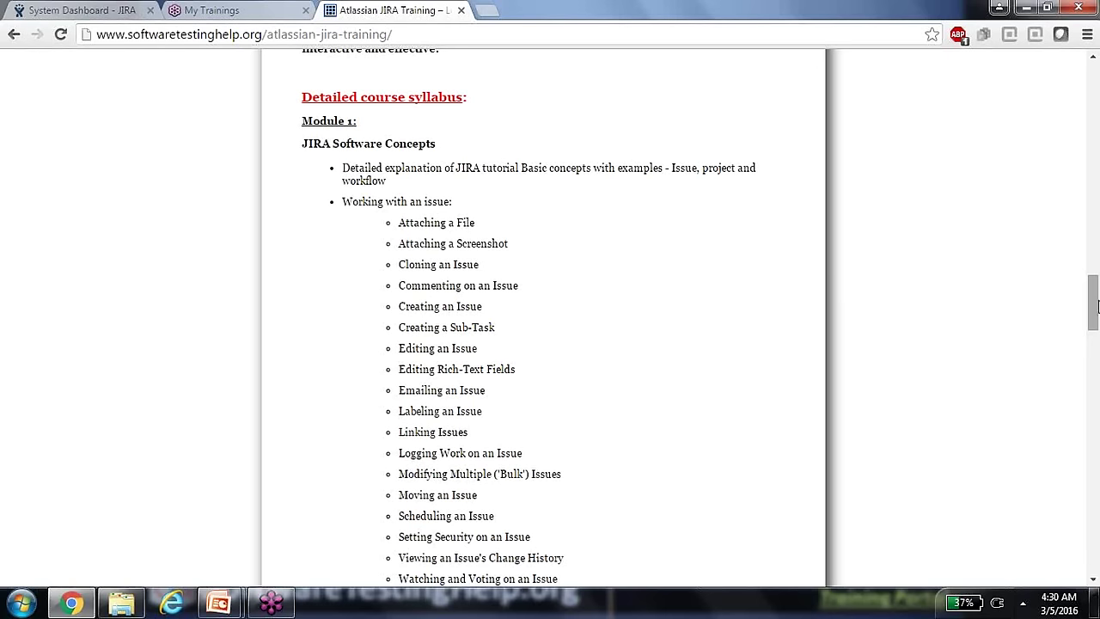
mouse_move(1094, 315)
mouse_down()
mouse_move(1094, 270)
mouse_move(1095, 366)
mouse_move(1096, 322)
mouse_up()
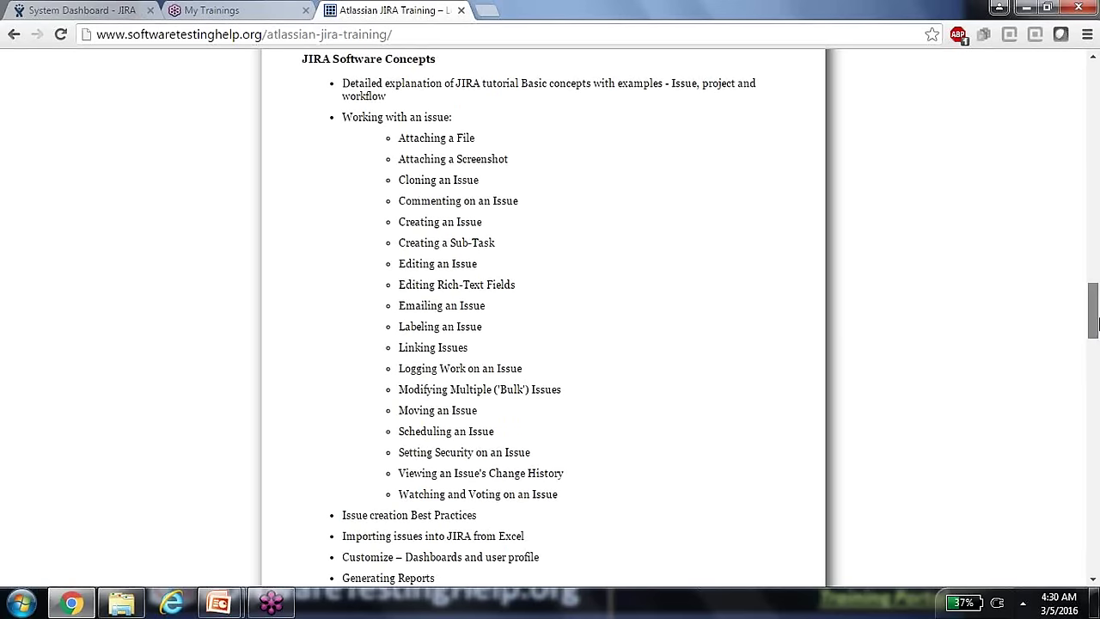
drag(1093, 322, 1094, 310)
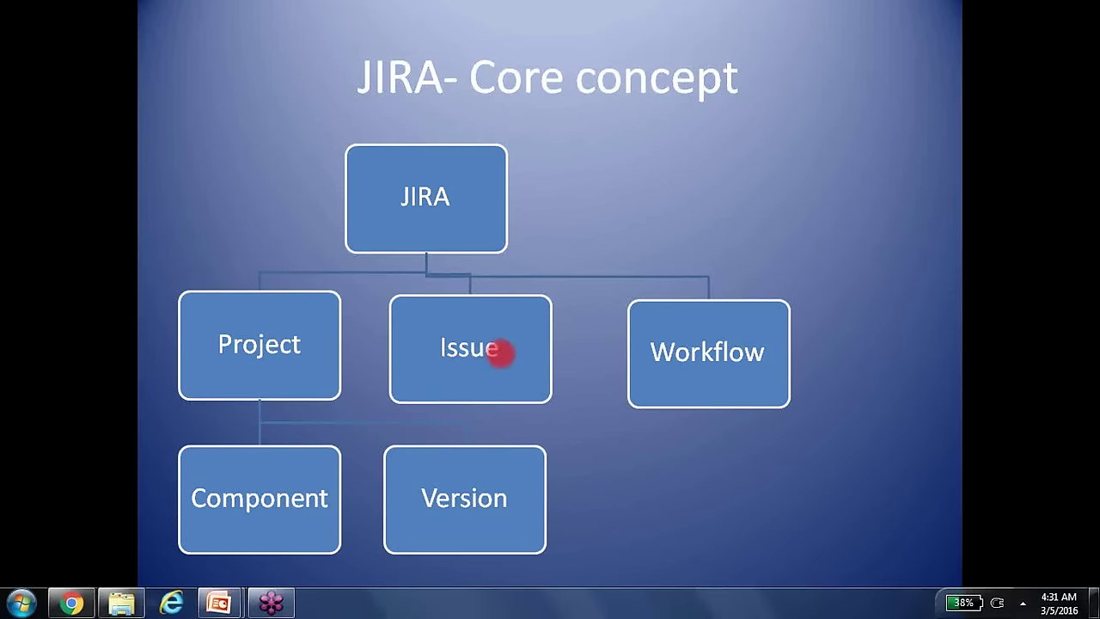
drag(500, 352, 311, 349)
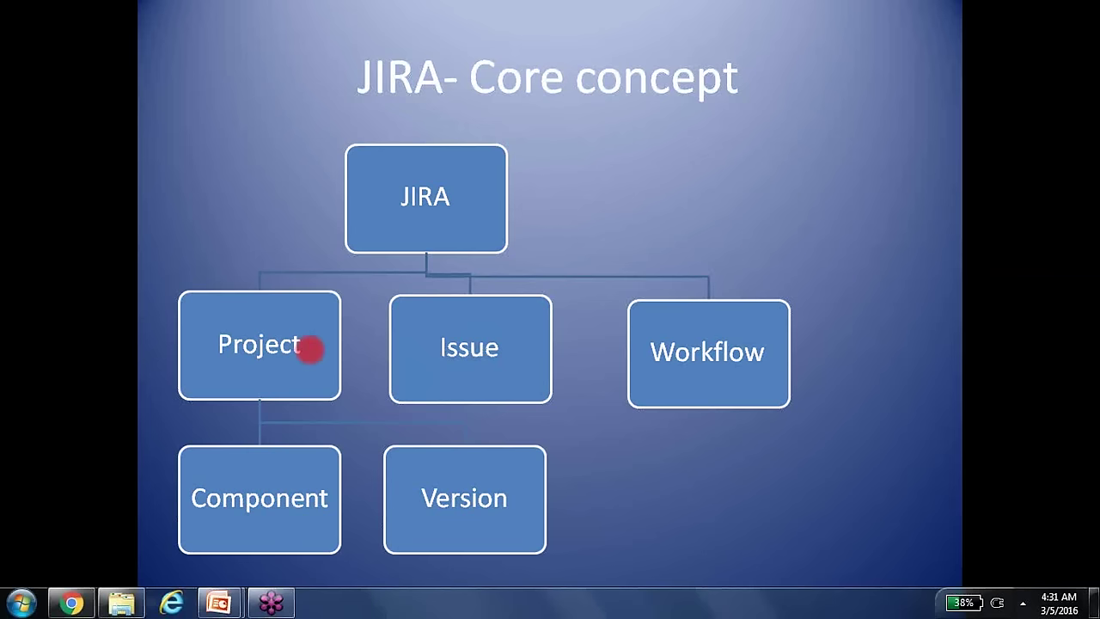
drag(311, 349, 673, 352)
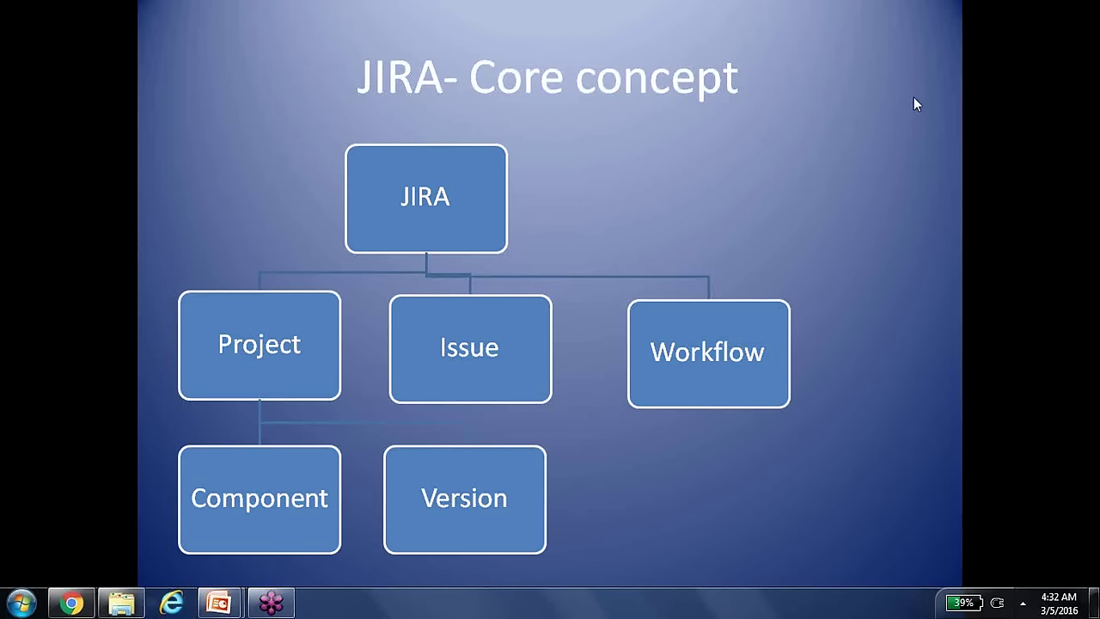
mouse_move(104, 584)
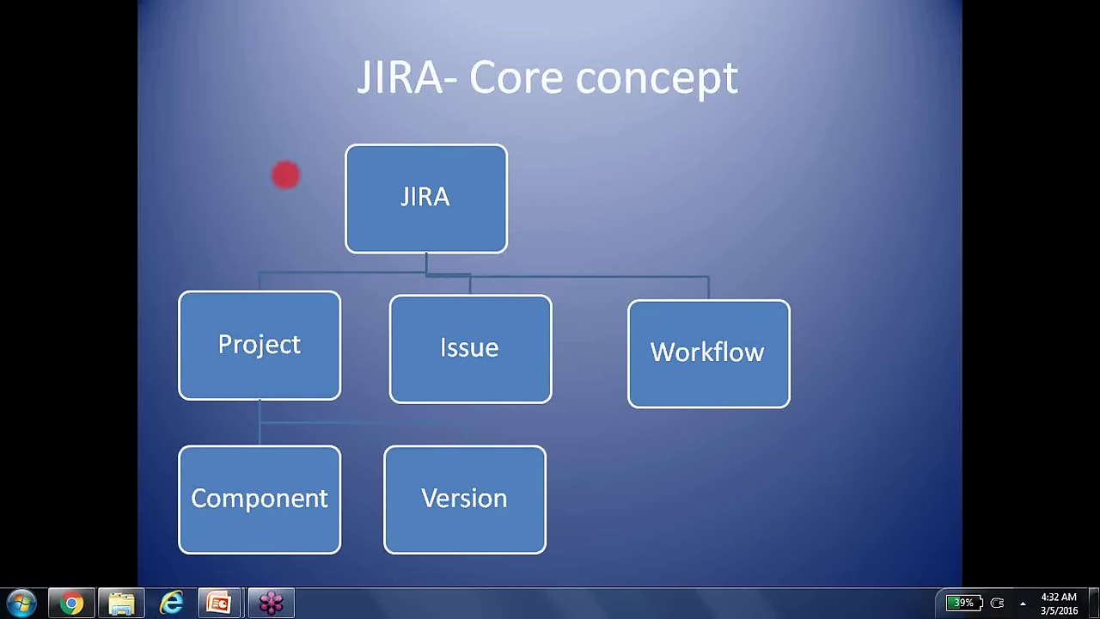
ctrl+click(915, 104)
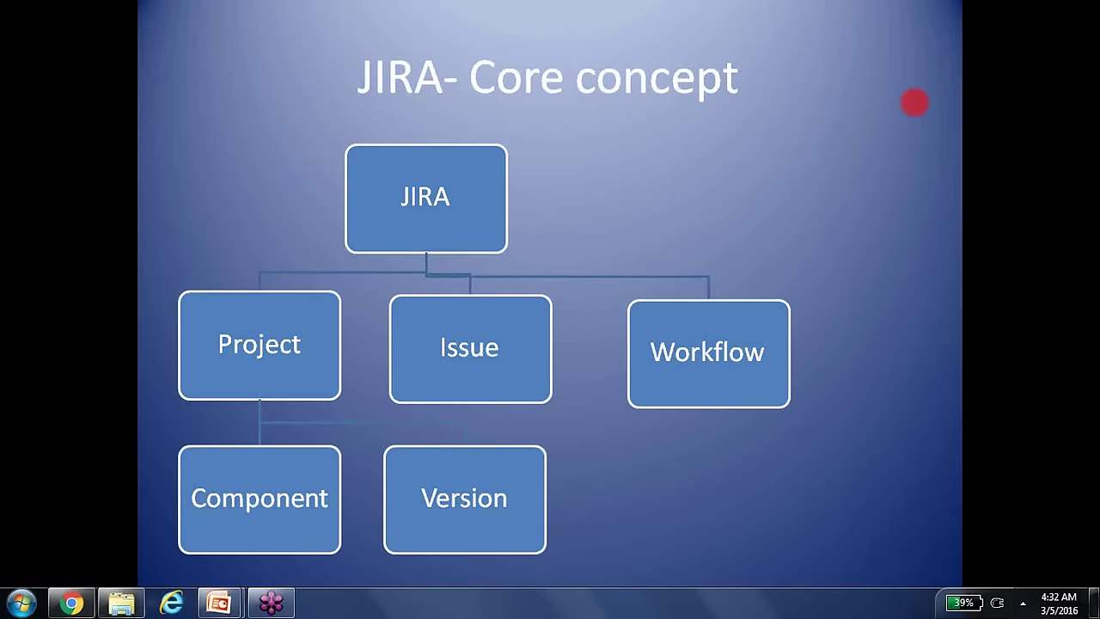
- Switch to JIRA, start a new issue and view the issue types available for the Carguruji-Shop-Agile project
key(alt+Tab)
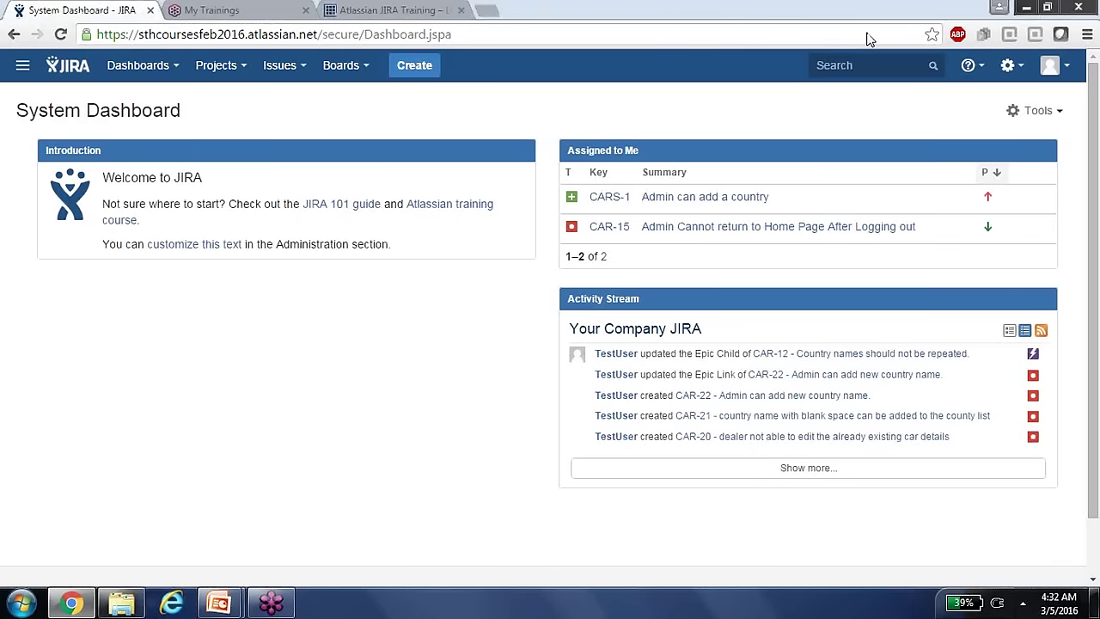
click(416, 71)
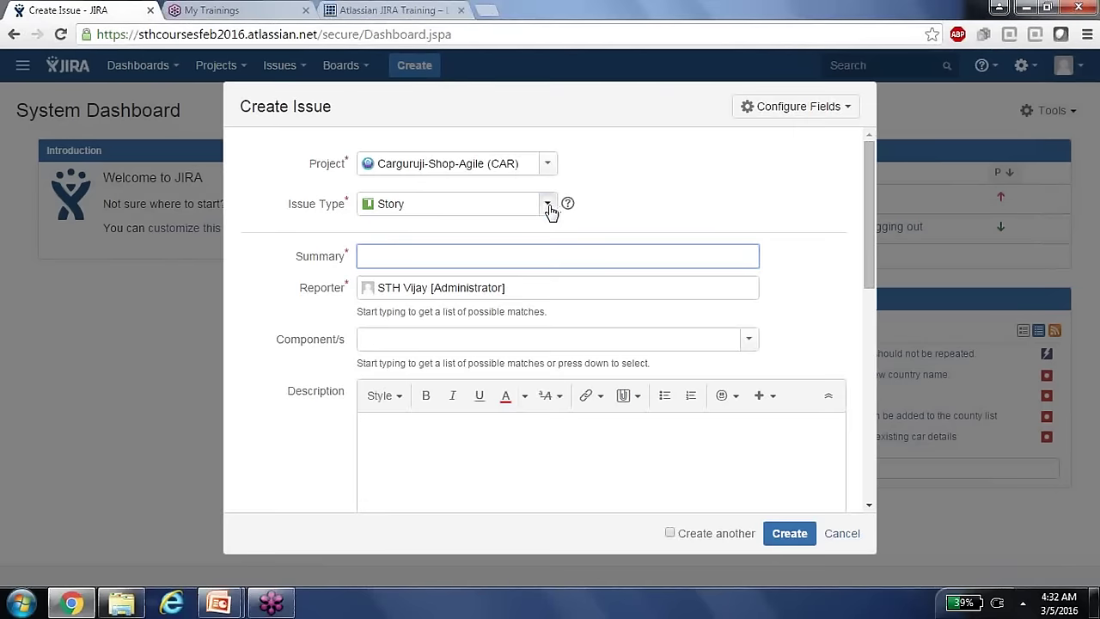
click(548, 206)
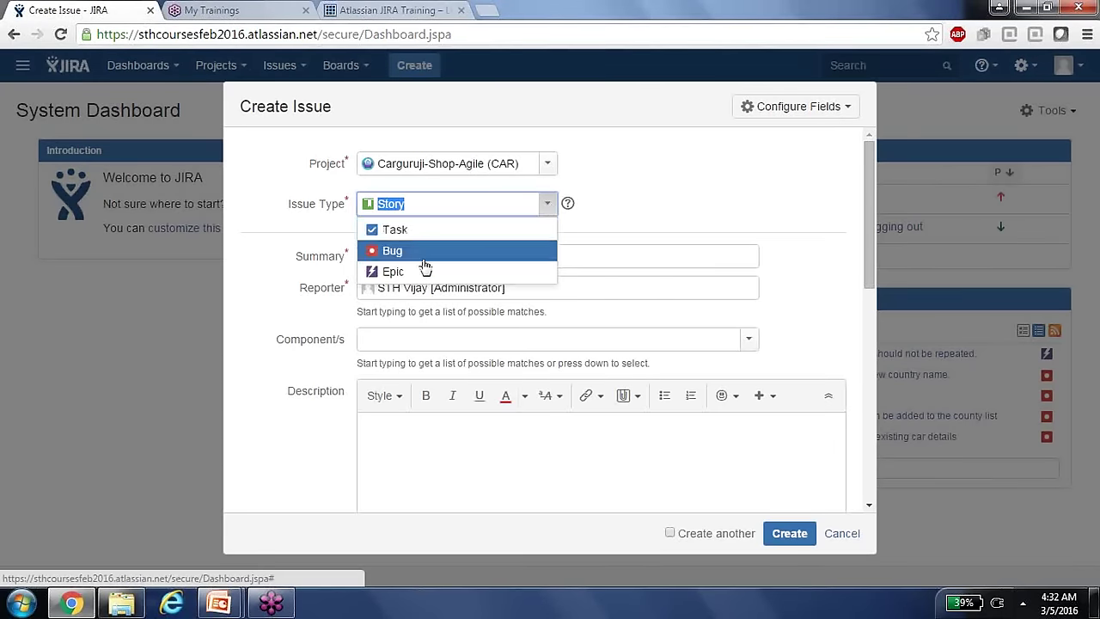
- Set the new issue's project to Carguruji-Cars-Waterfall and view the issue types it offers
click(545, 170)
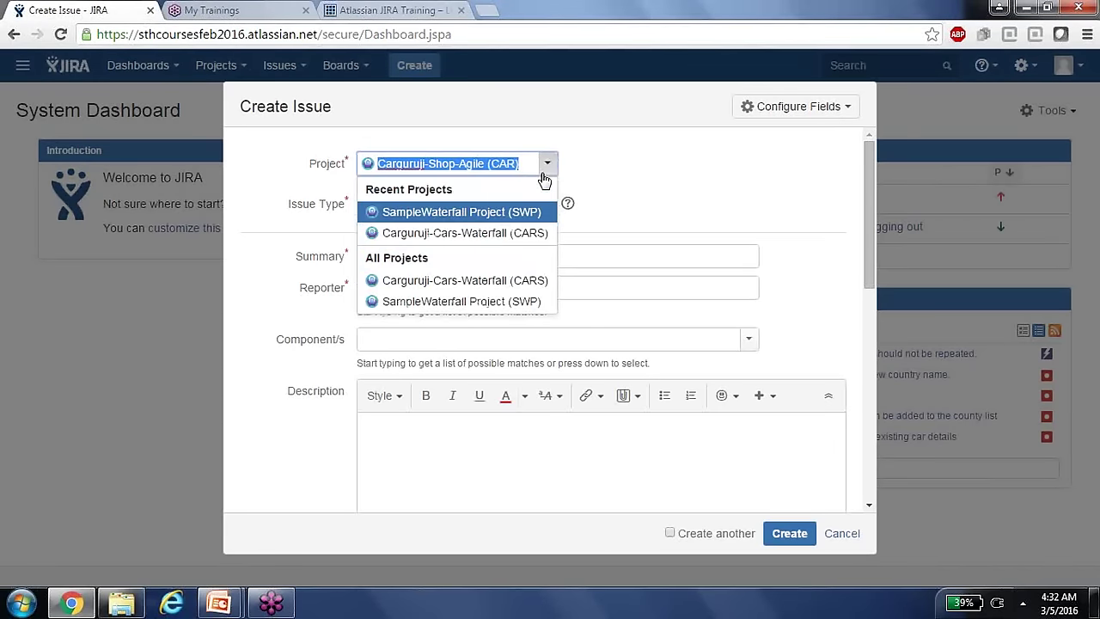
click(458, 233)
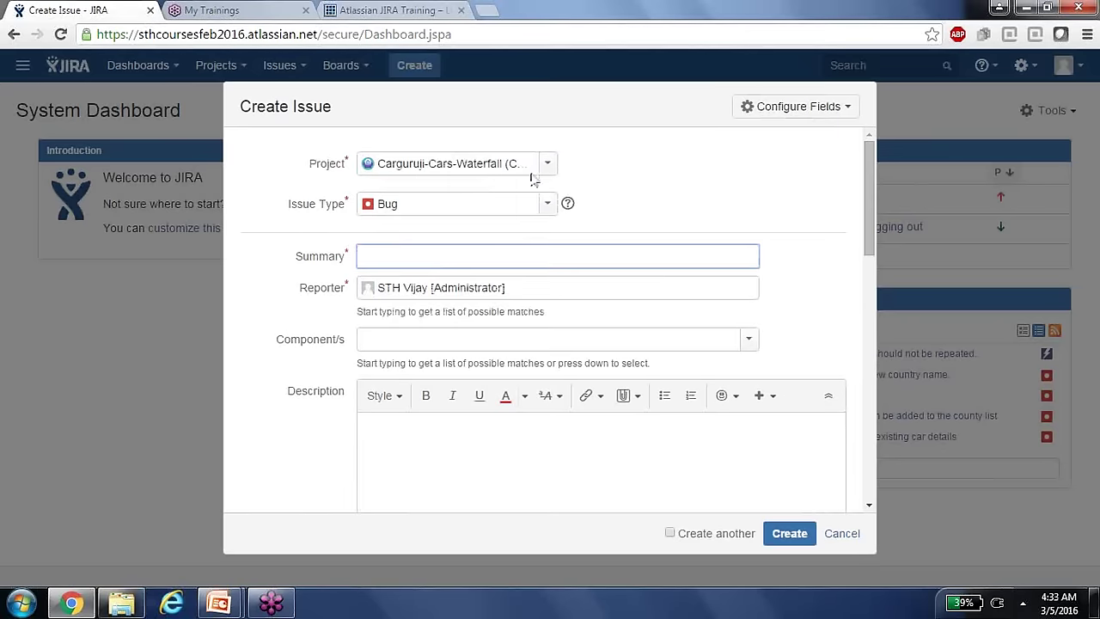
click(548, 204)
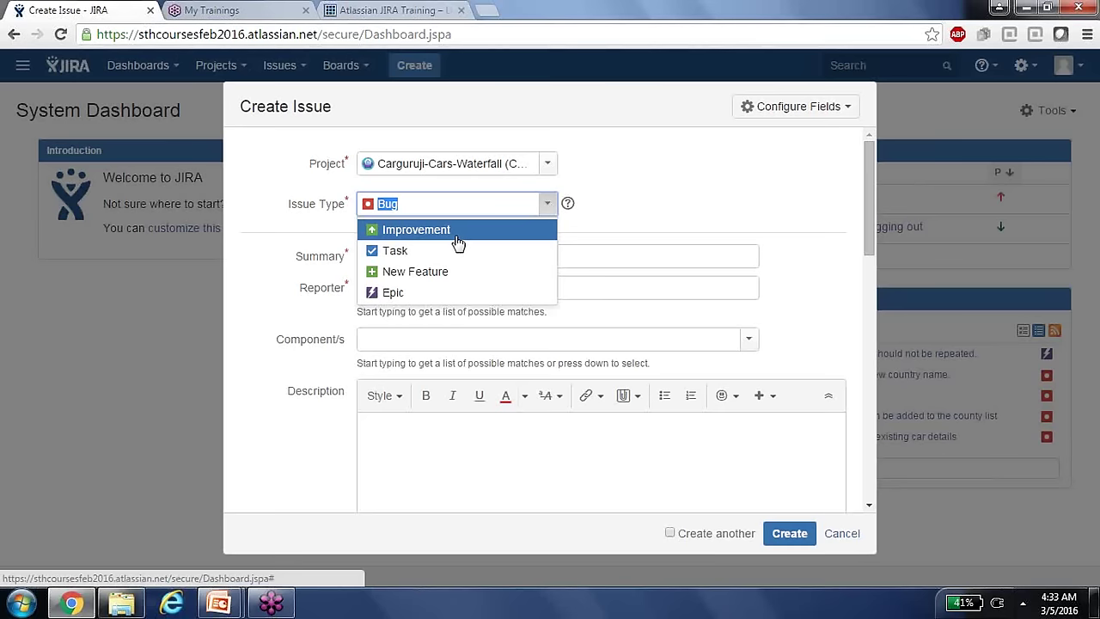
click(699, 212)
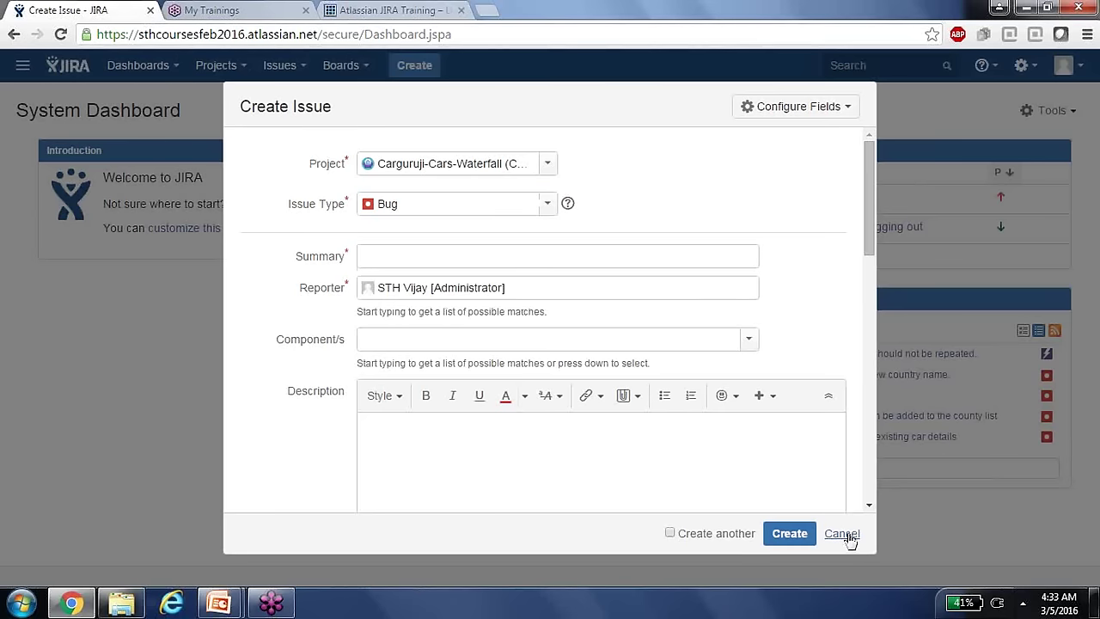
click(844, 534)
click(691, 203)
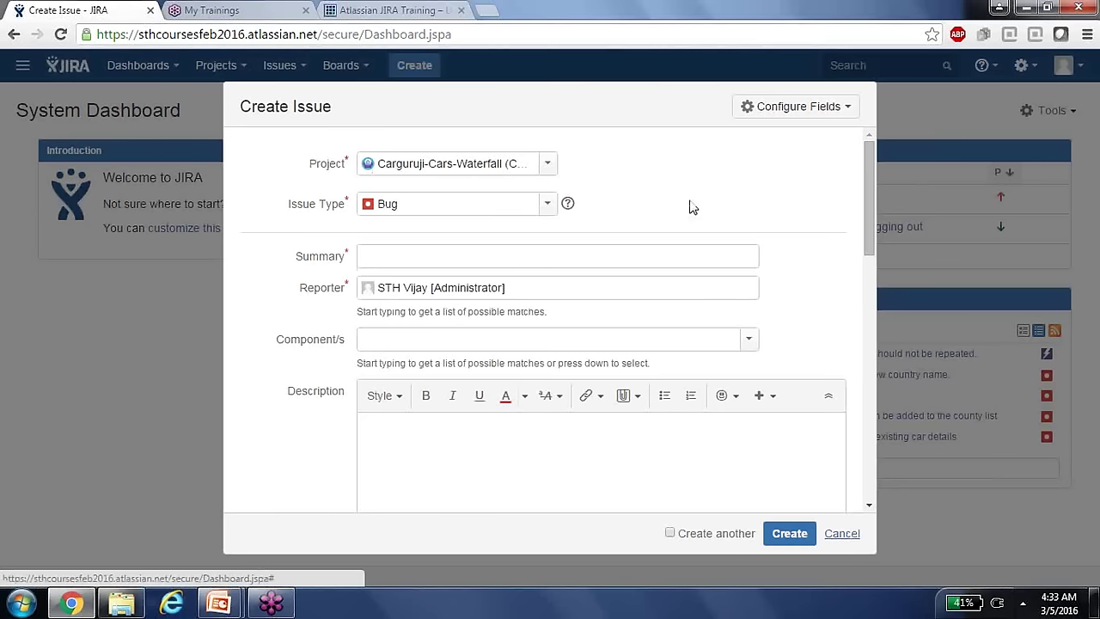
- Check the issue-related topics in the course syllabus, and discard the new issue form in JIRA
click(395, 9)
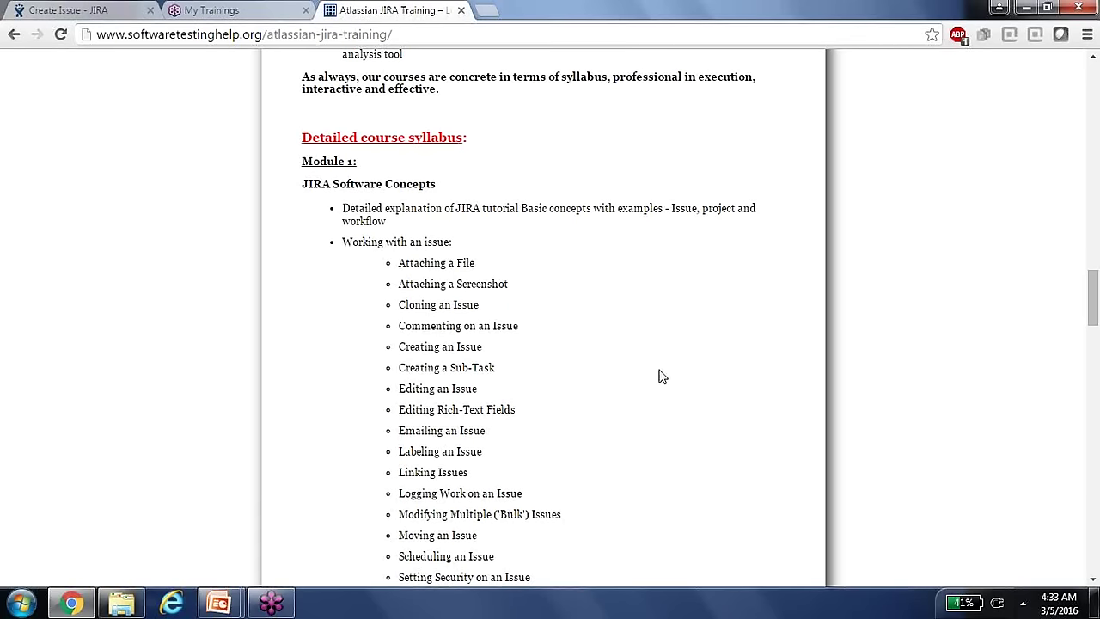
drag(1097, 306, 1097, 308)
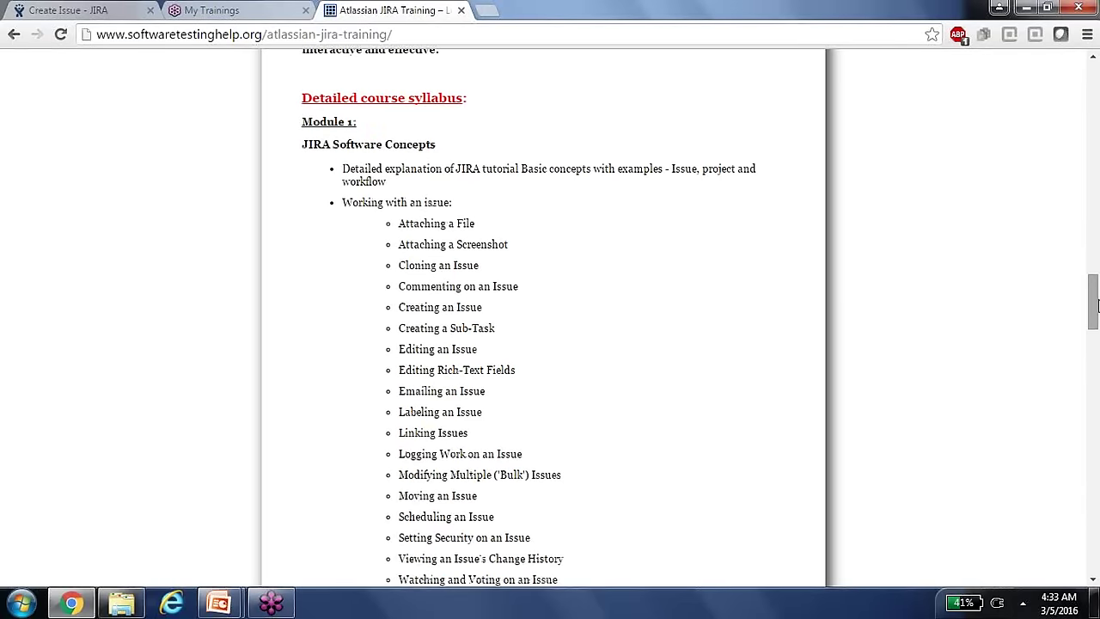
click(68, 10)
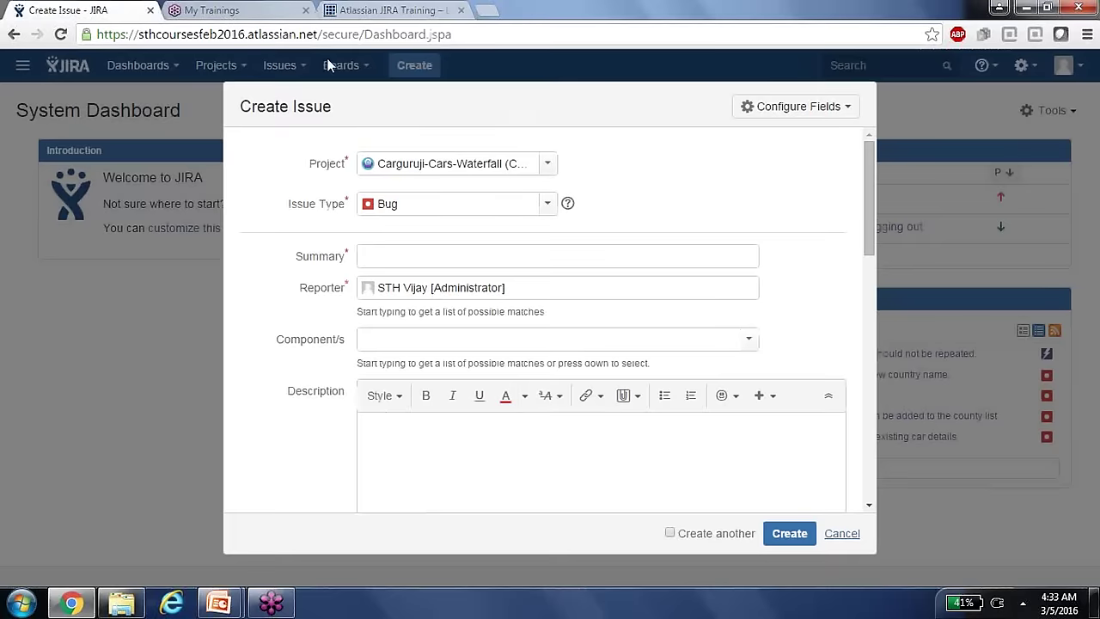
click(841, 534)
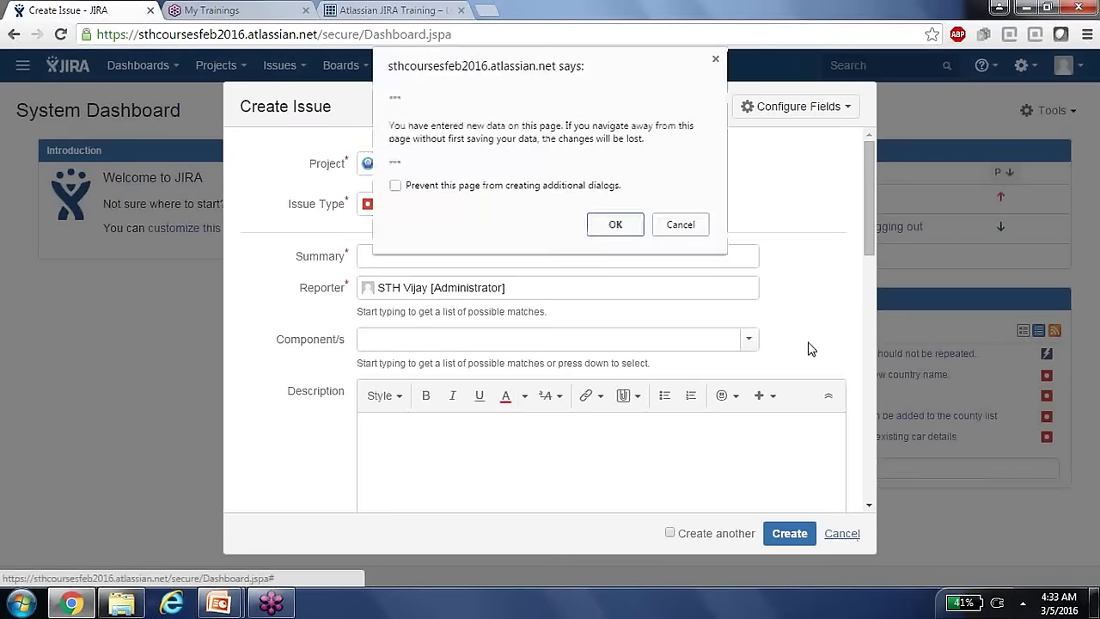
click(616, 225)
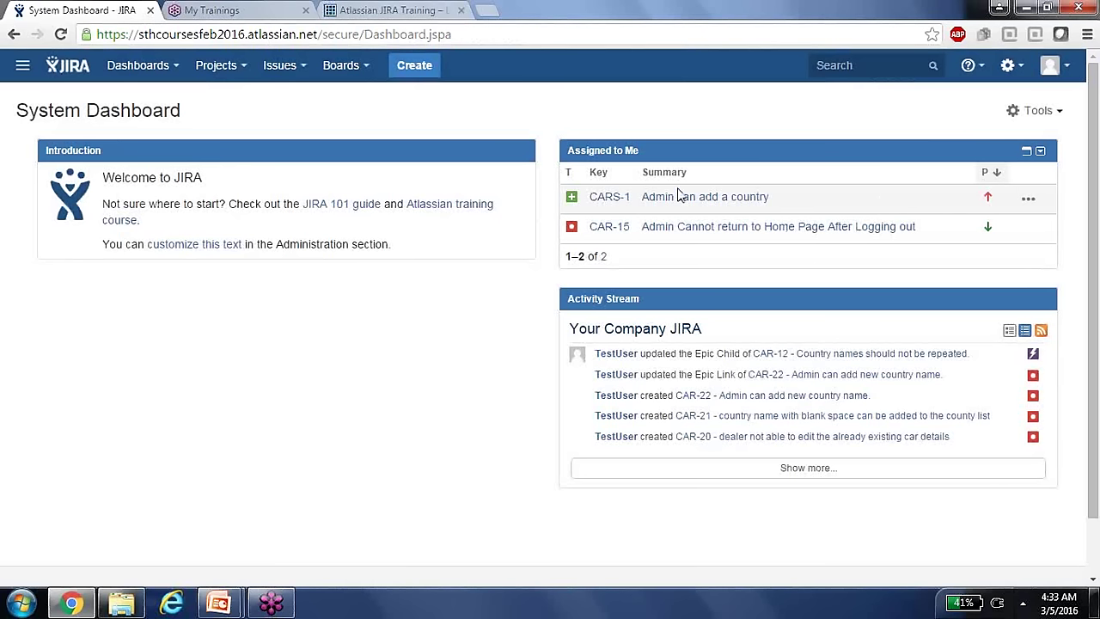
- Open the CARS-1 issue "Admin can add a country" from the dashboard and view its additional actions
click(679, 199)
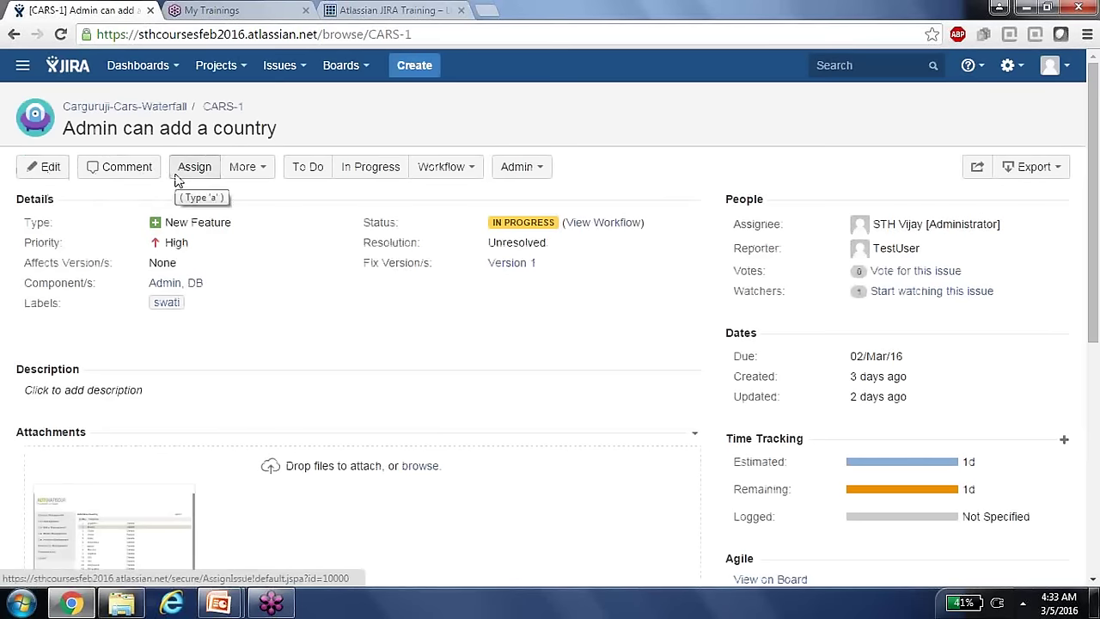
click(262, 170)
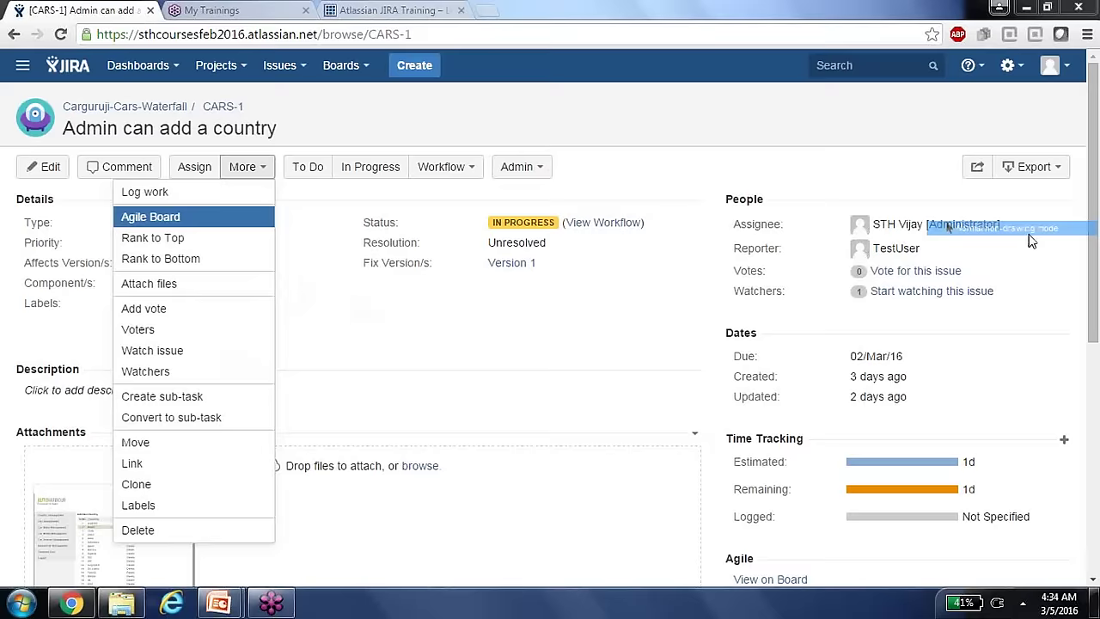
- Compare the syllabus topics from the end of Module 1 with JIRA's issue search, import and filter options
click(398, 8)
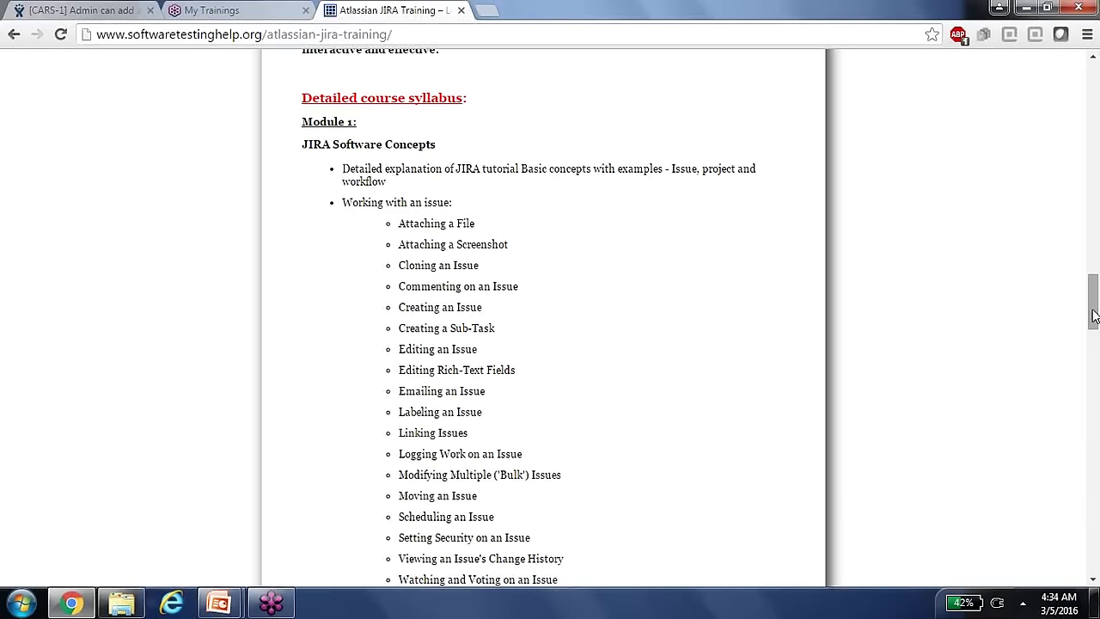
drag(1094, 315, 1096, 368)
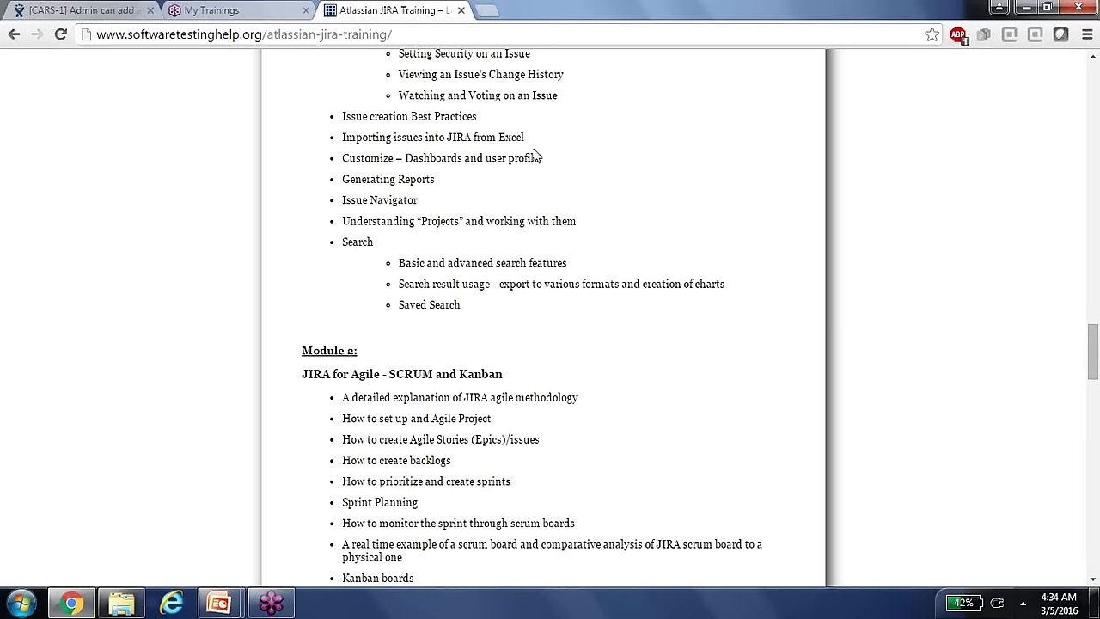
click(18, 9)
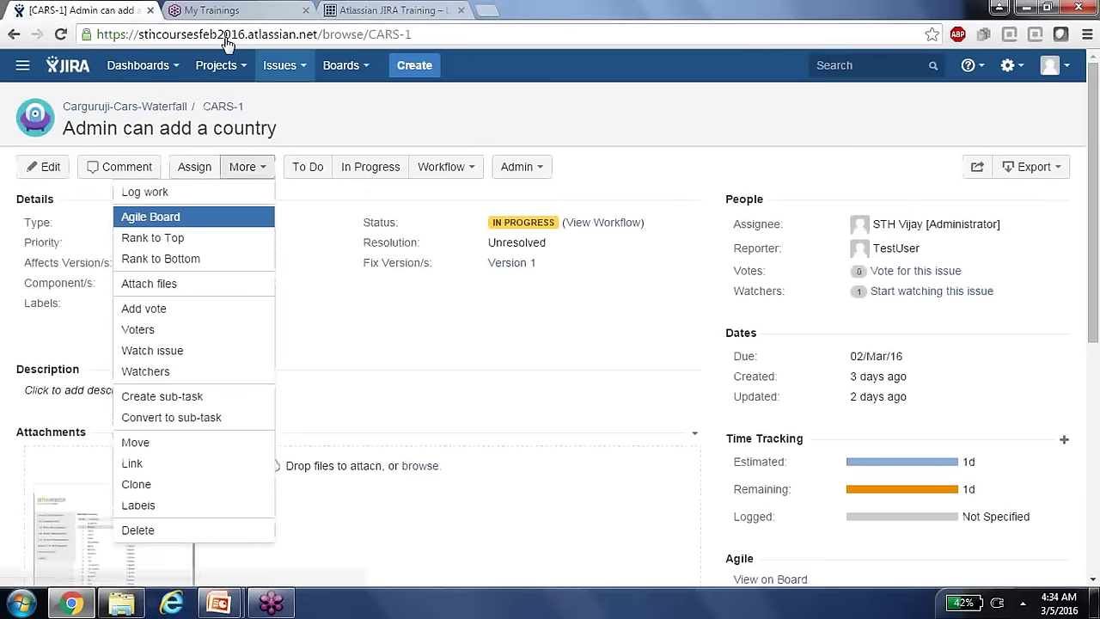
click(280, 65)
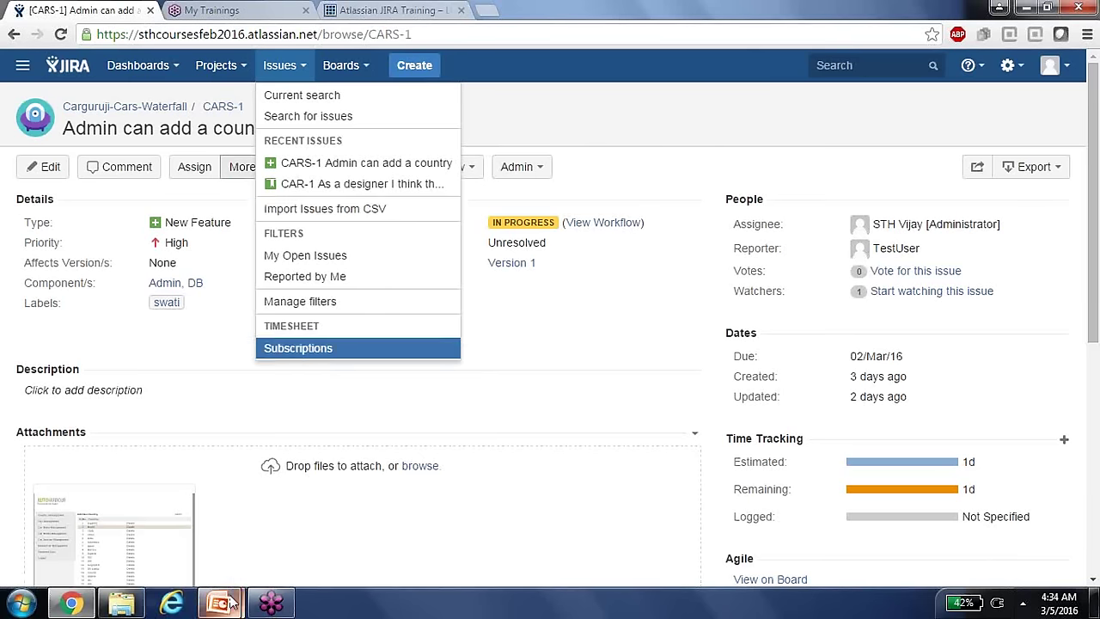
click(344, 11)
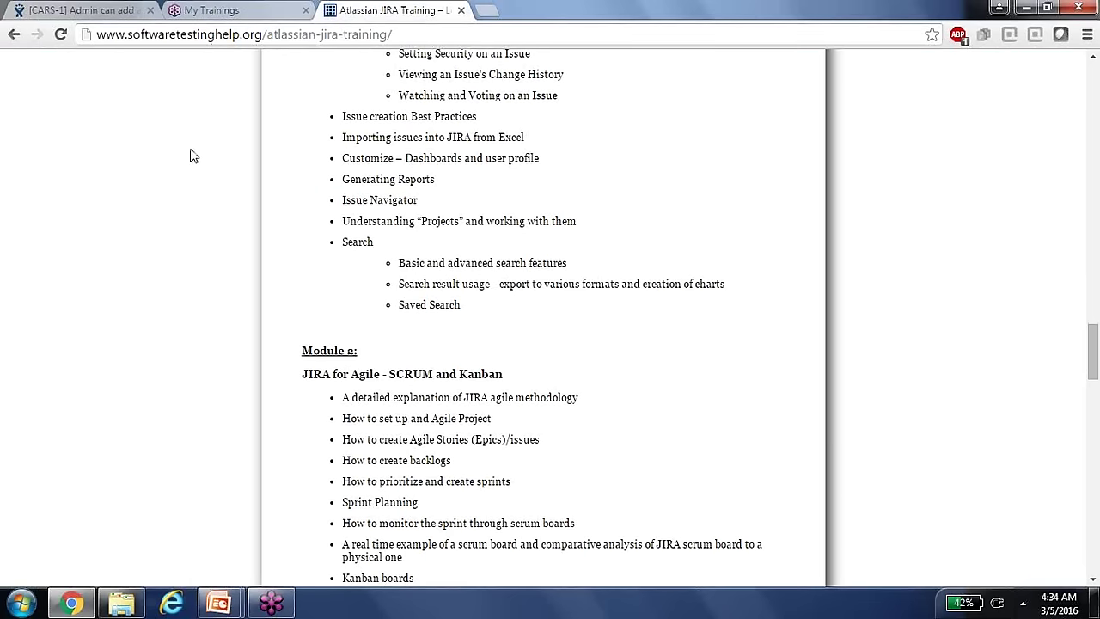
- Open the Carguruji-Shop-Agile project in JIRA and view its Sprint Report
click(90, 10)
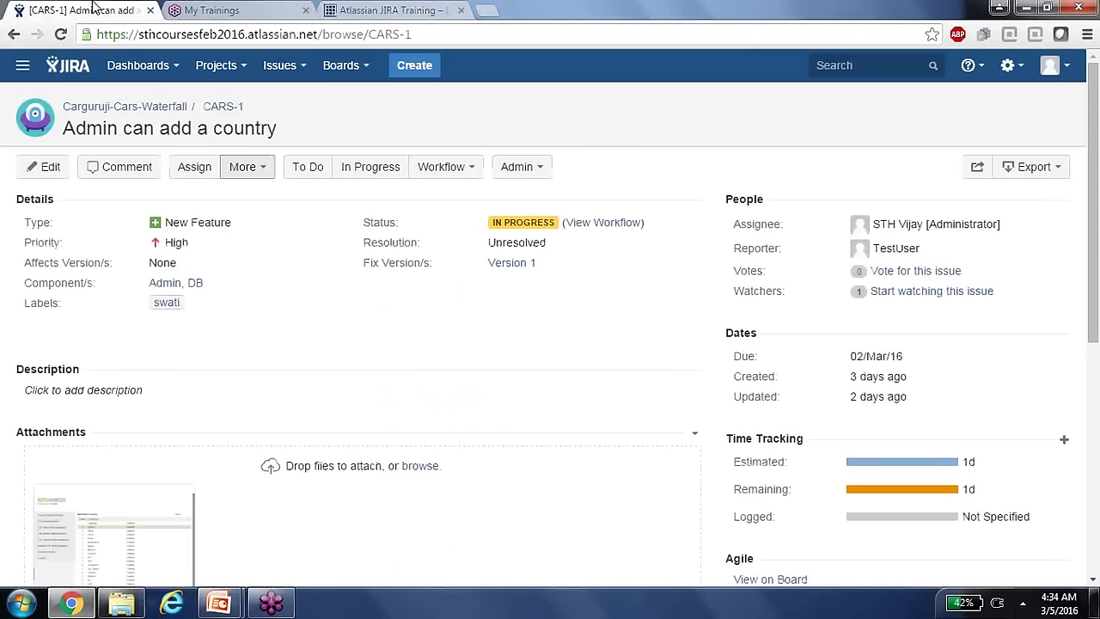
click(220, 67)
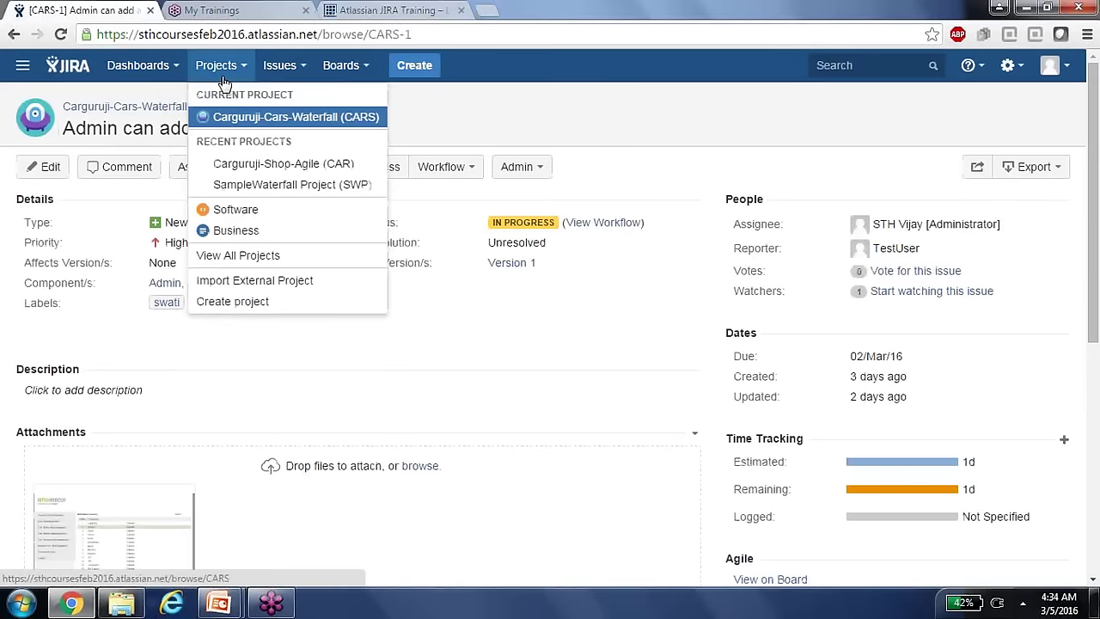
click(282, 167)
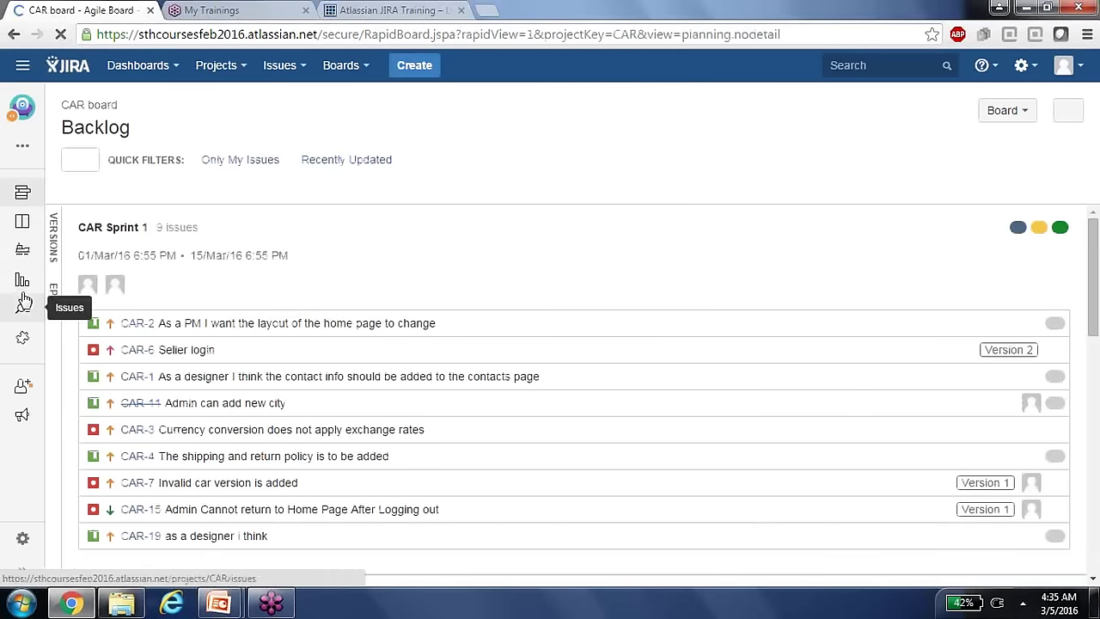
click(23, 282)
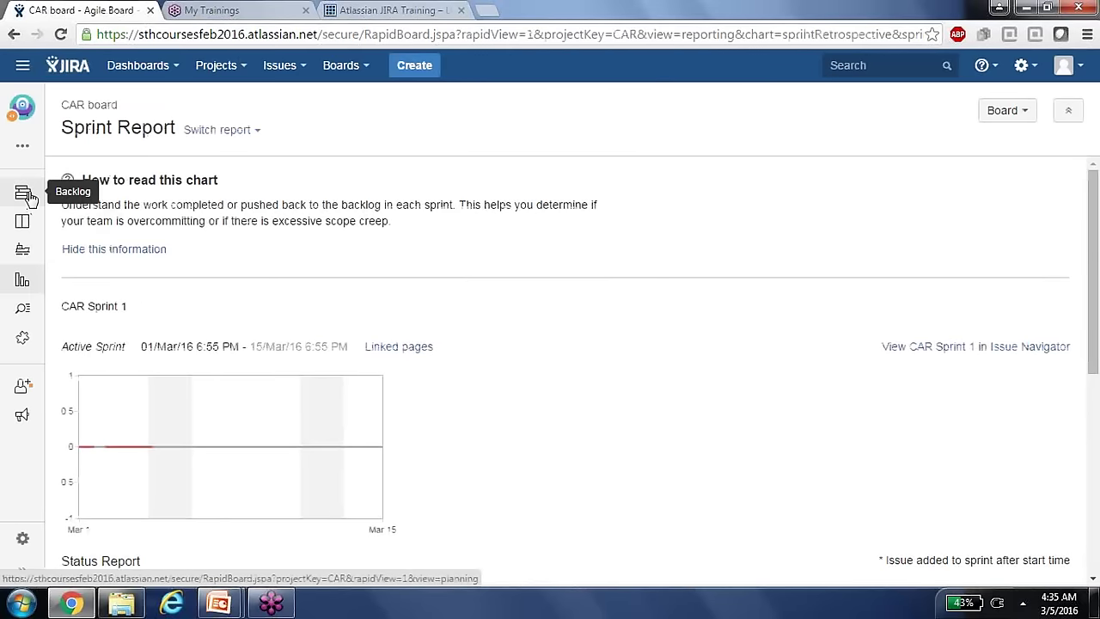
- Open the reports of the Carguruji-Cars-Waterfall project and bring up the Pie Chart Report configuration
click(220, 69)
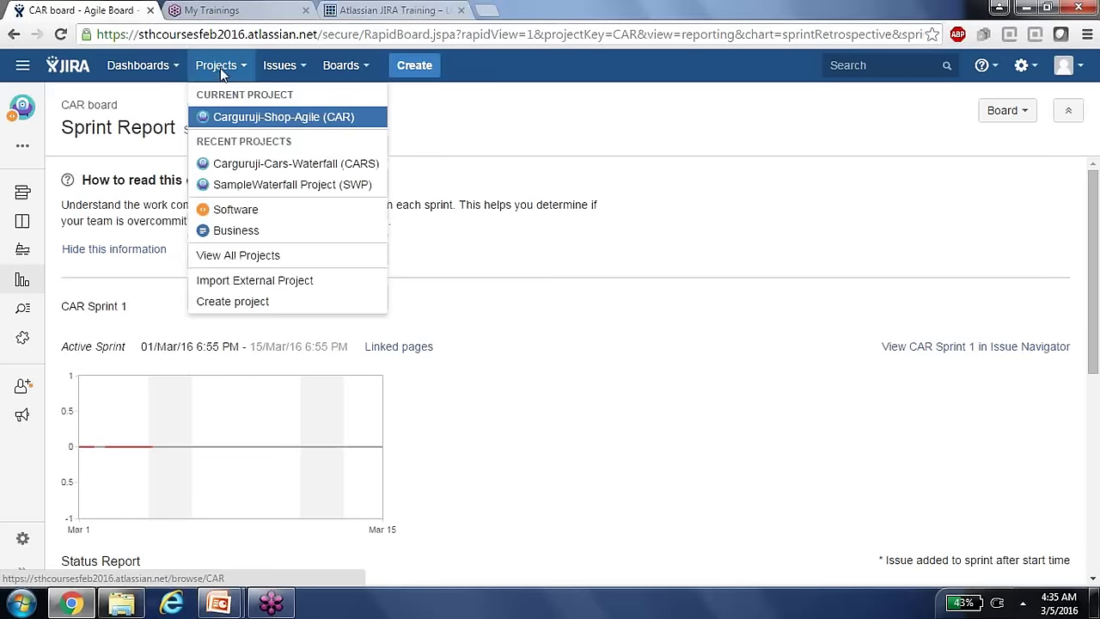
key(Return)
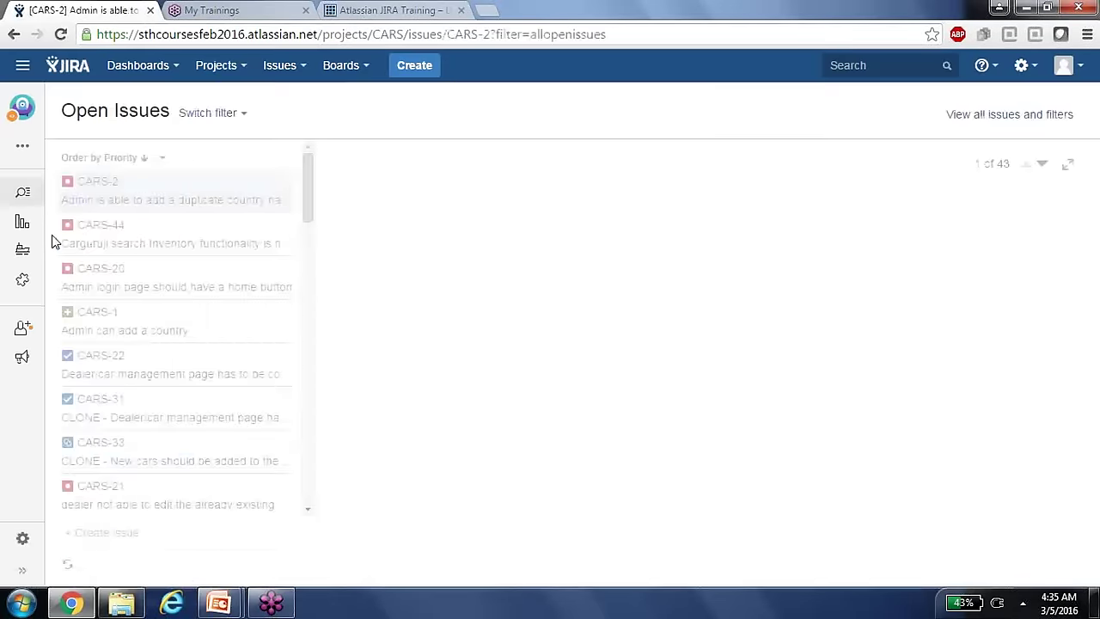
click(24, 225)
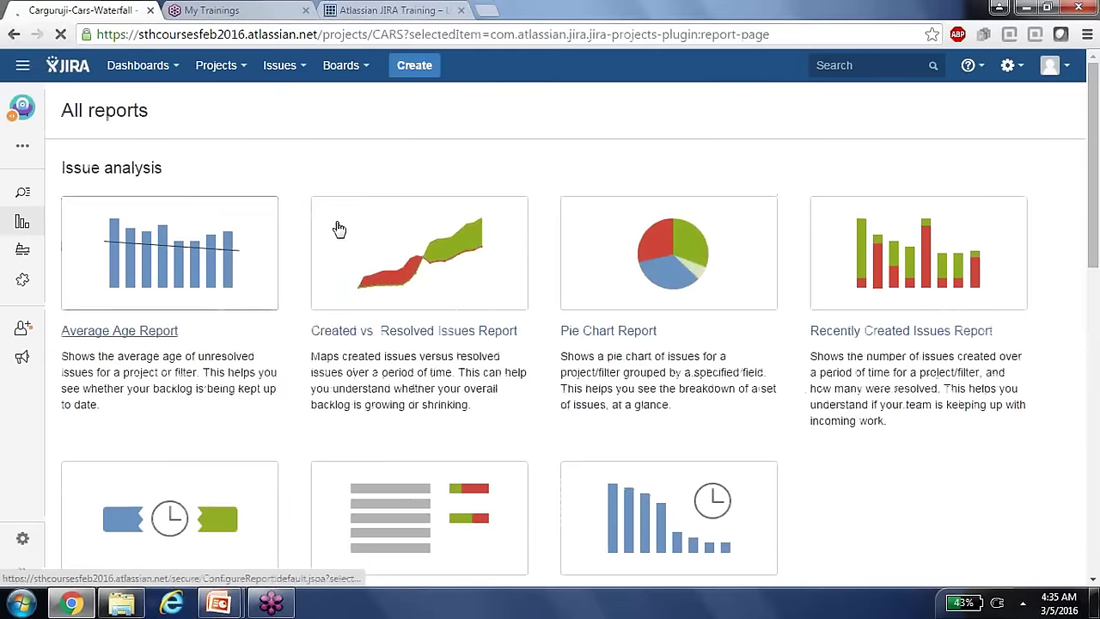
click(664, 277)
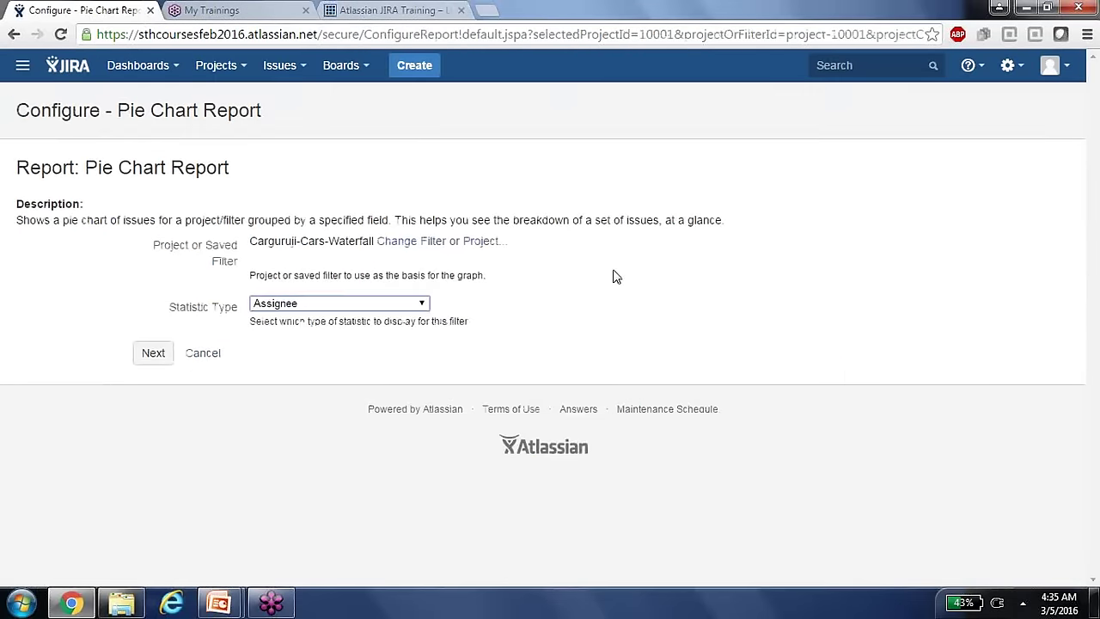
- Generate the Pie Chart Report for Carguruji-Cars-Waterfall with Components as the statistic type and view the chart and its data table
click(404, 303)
click(377, 332)
click(154, 355)
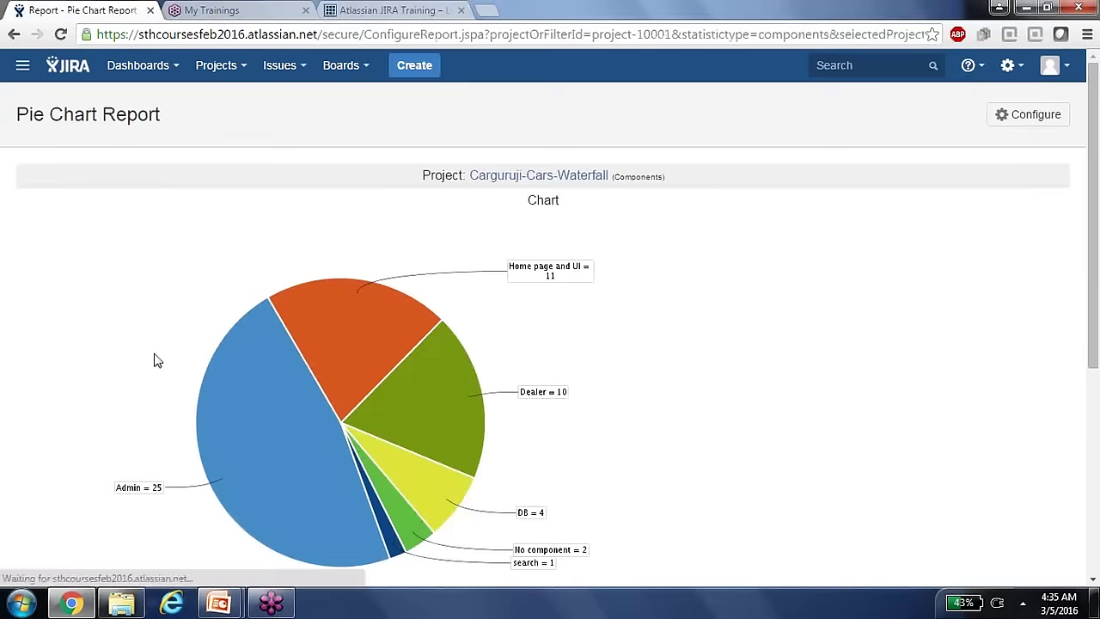
drag(1094, 319, 1098, 413)
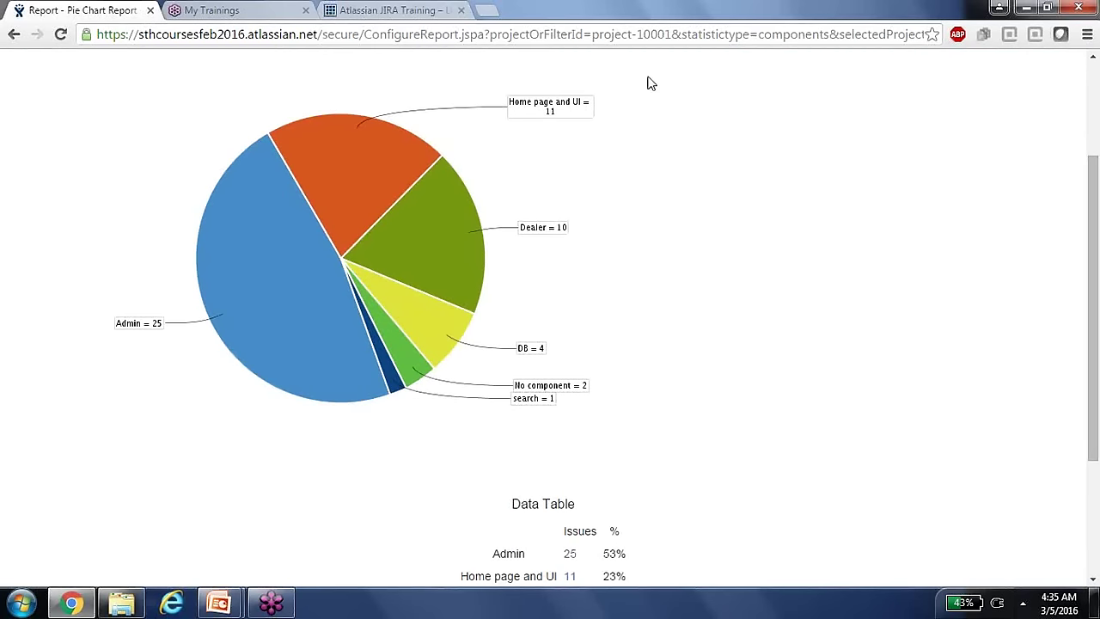
- Check the training syllabus at Module 2 and open the Carguruji-Shop-Agile project in JIRA
click(418, 10)
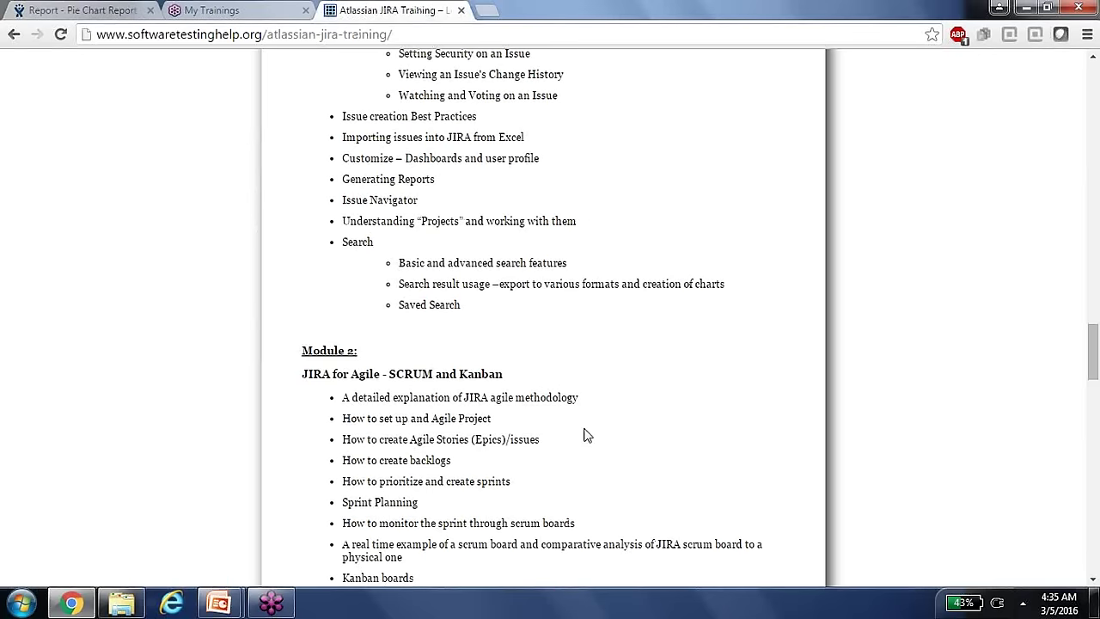
click(67, 9)
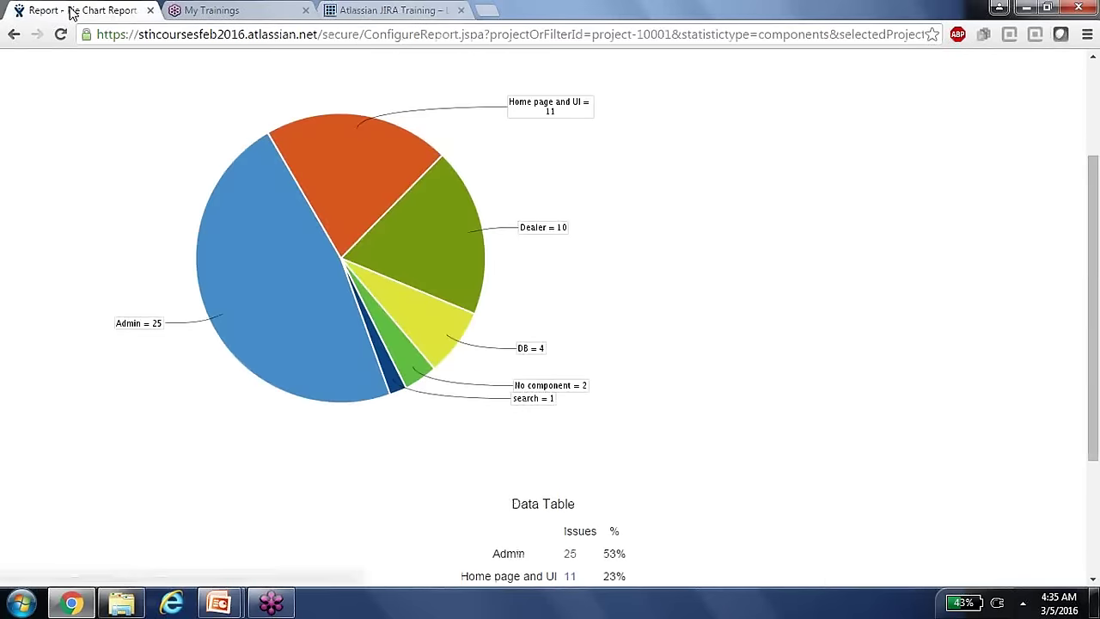
scroll(1098, 400, up, 3)
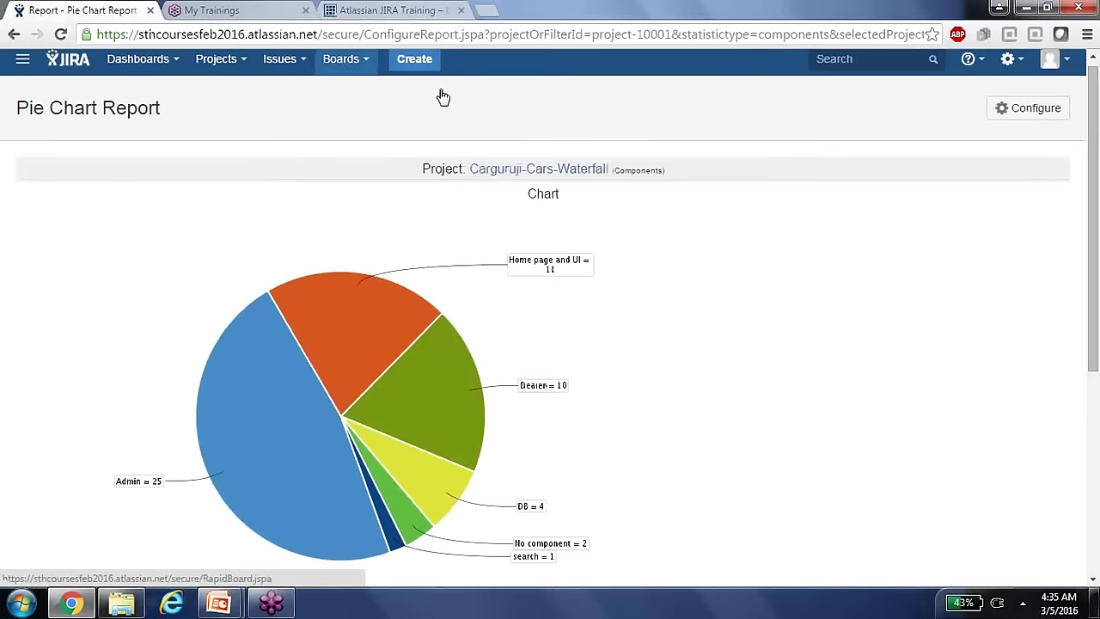
click(220, 59)
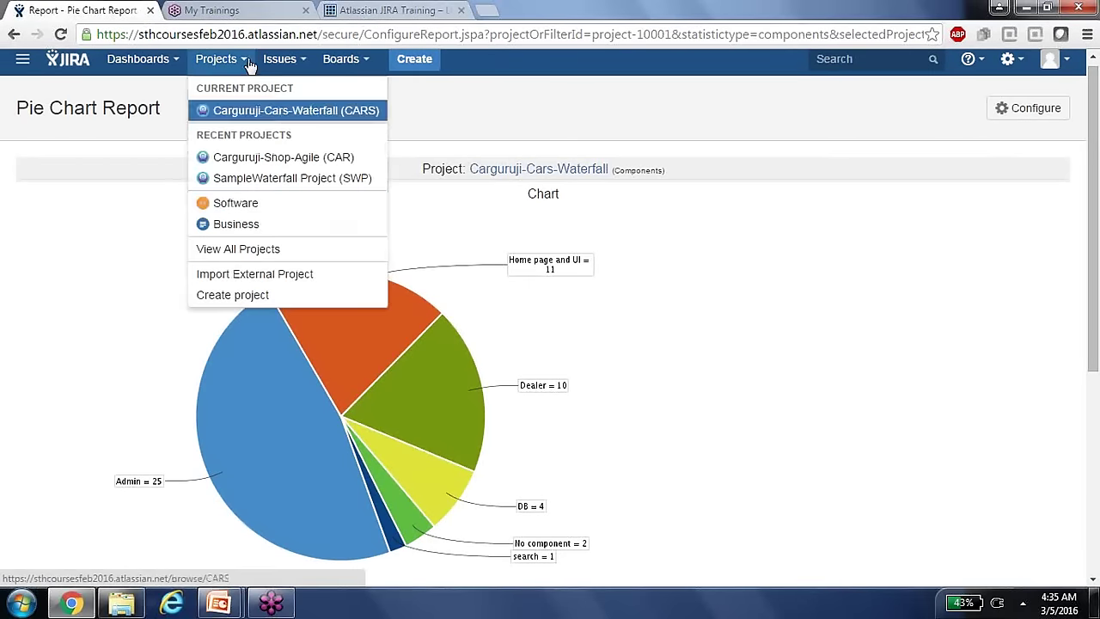
click(294, 166)
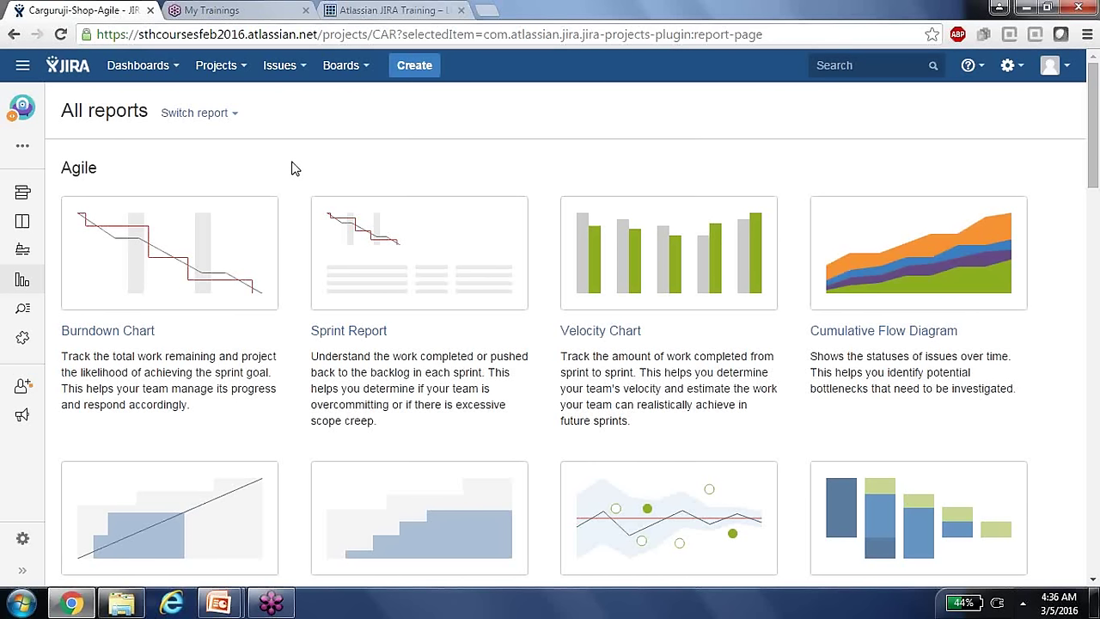
- Review the Module 2 topics on SCRUM and Kanban in the syllabus, highlighting the JIRA agile methodology item, and return to JIRA
click(398, 12)
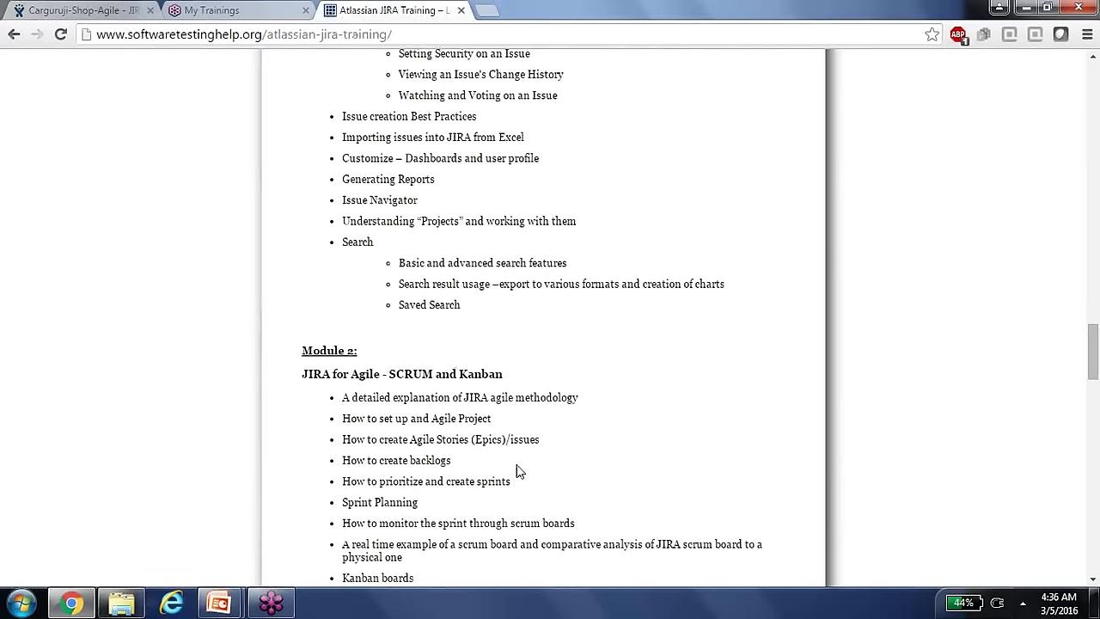
drag(588, 400, 376, 397)
click(692, 461)
click(113, 7)
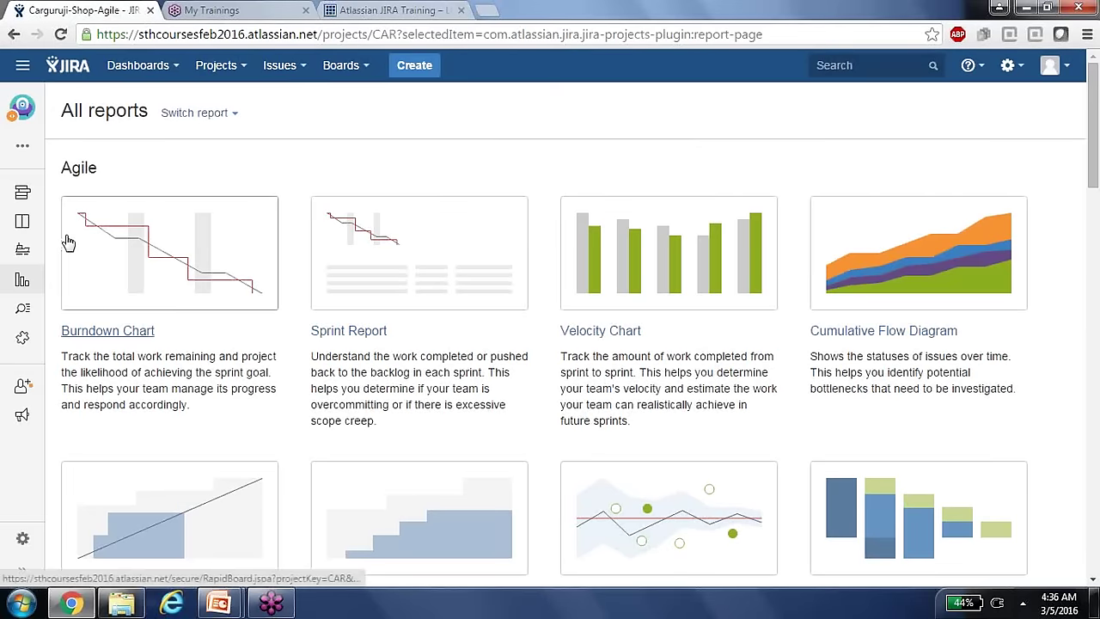
- View the active sprint board of Carguruji-Shop-Agile and look through the issues in its backlog
click(24, 222)
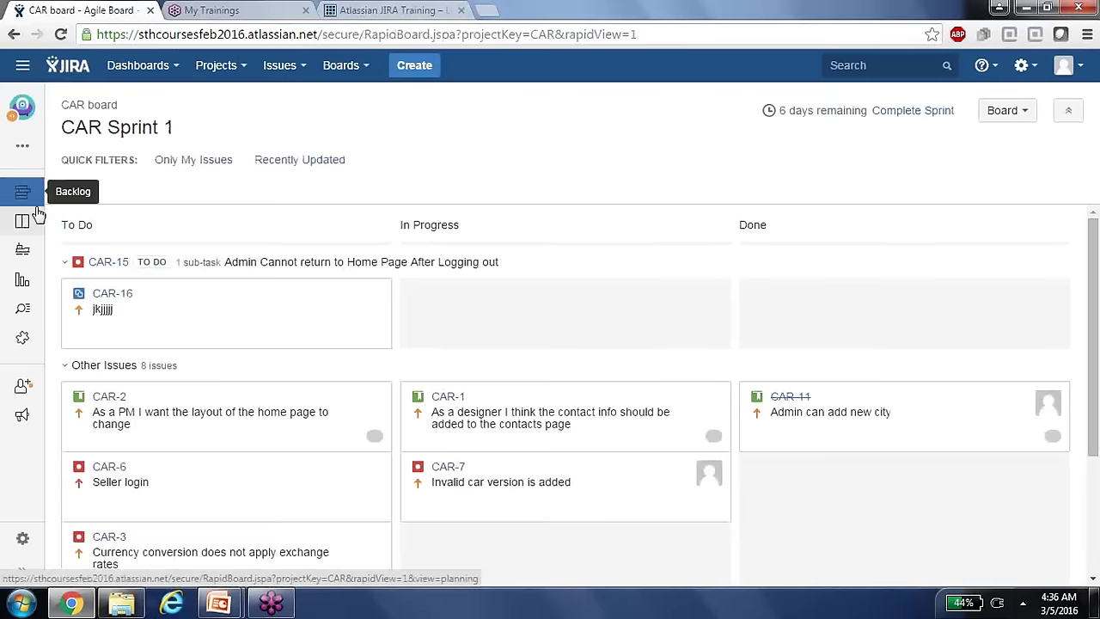
click(23, 190)
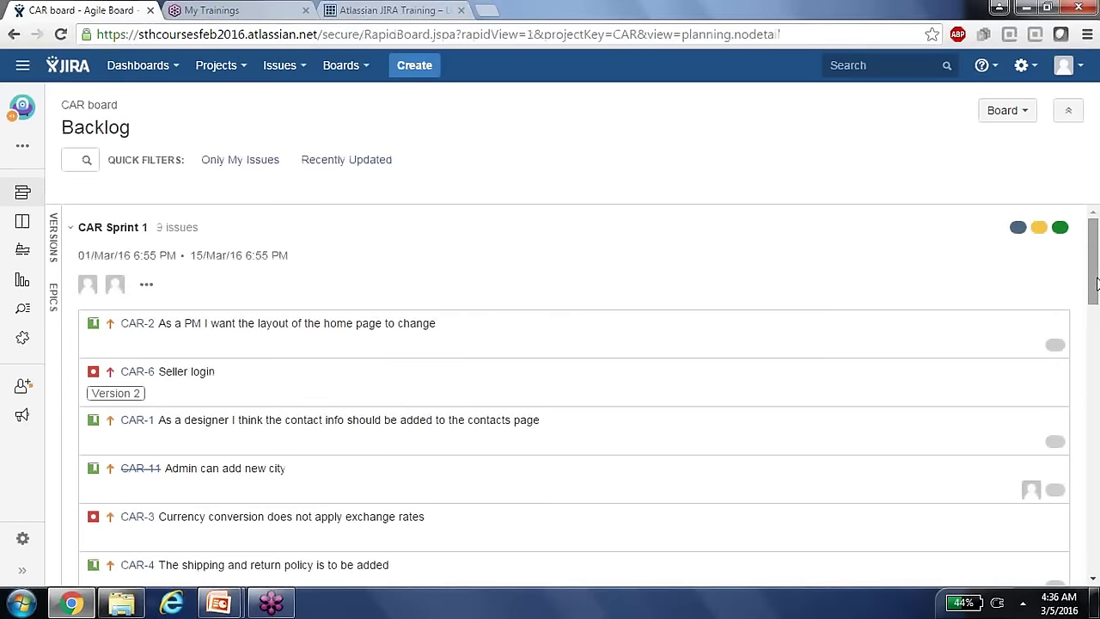
drag(1096, 284, 1096, 300)
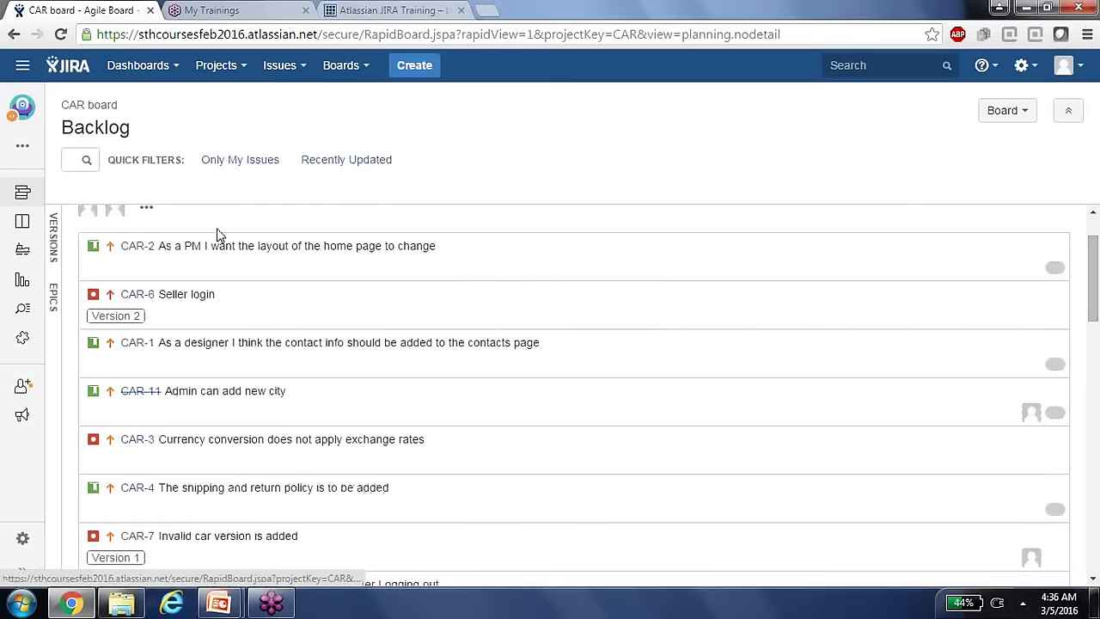
drag(1091, 245, 1098, 237)
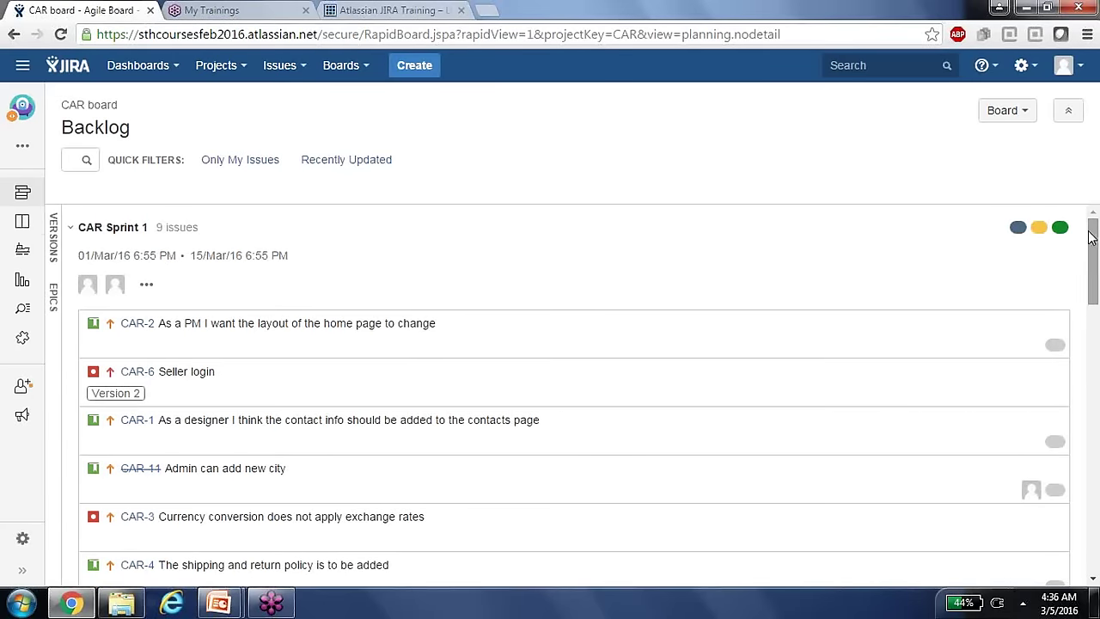
- Open the CAR board and look through the To Do, In Progress and Done issues of CAR Sprint 1
click(24, 222)
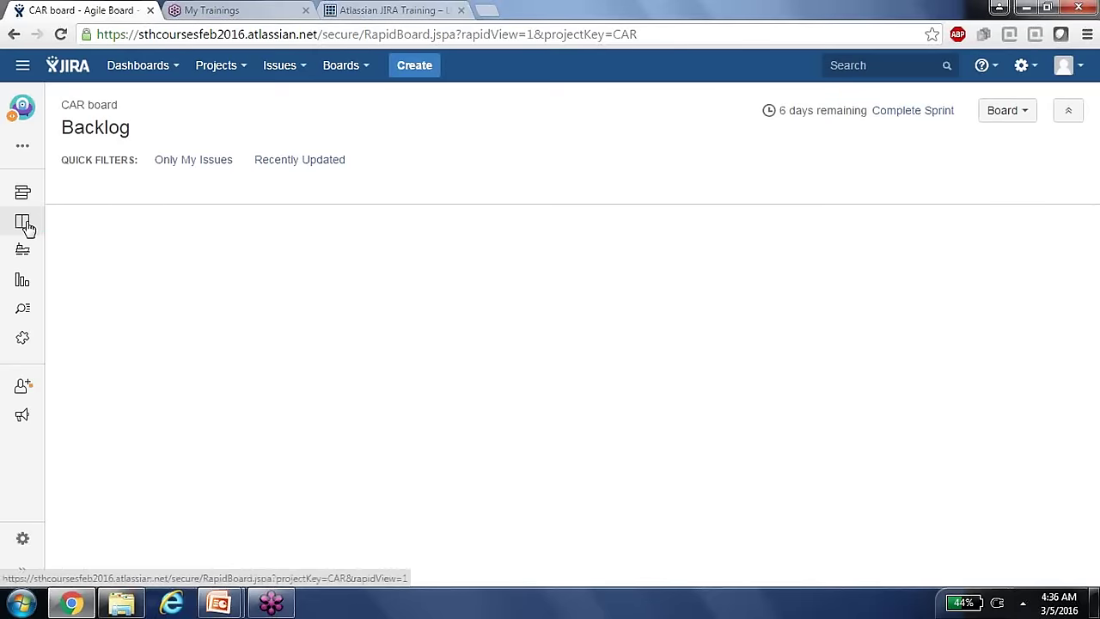
click(348, 69)
click(368, 118)
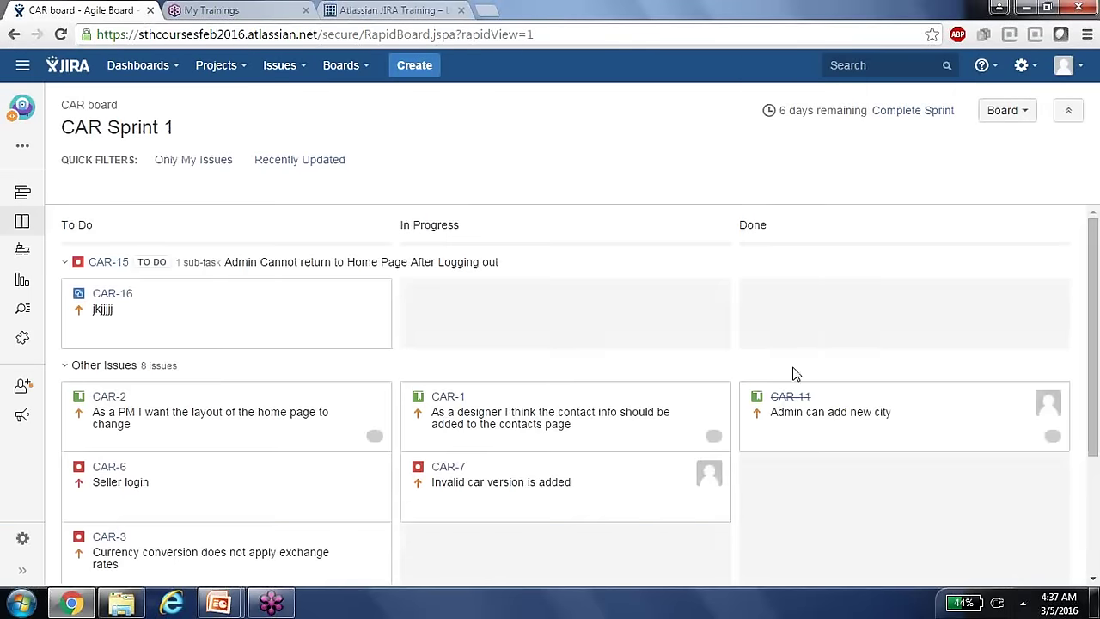
drag(1094, 325, 1097, 399)
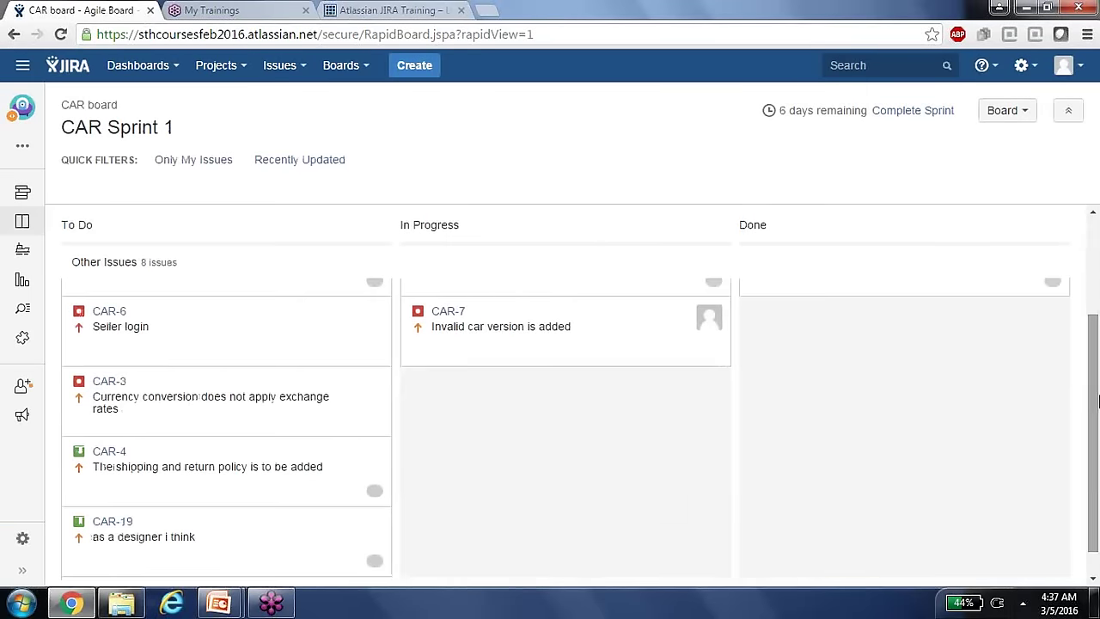
scroll(1097, 400, up, 3)
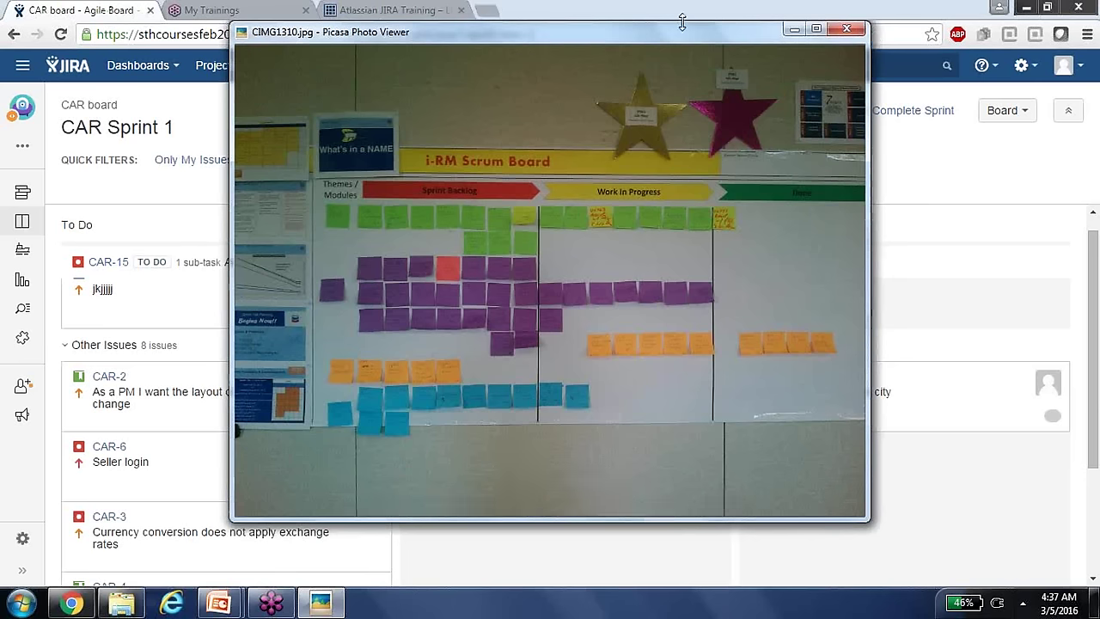
- Compare the physical scrum board photo CIMG1310.jpg with the CAR Sprint 1 board, leaving the photo viewer minimized
click(794, 31)
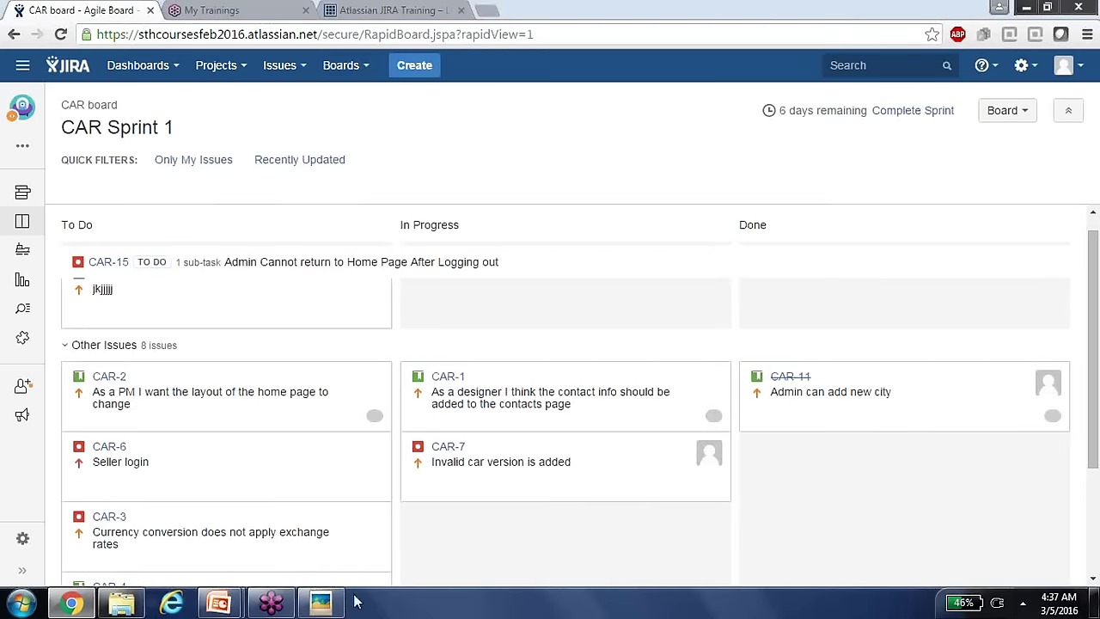
click(325, 608)
click(325, 608)
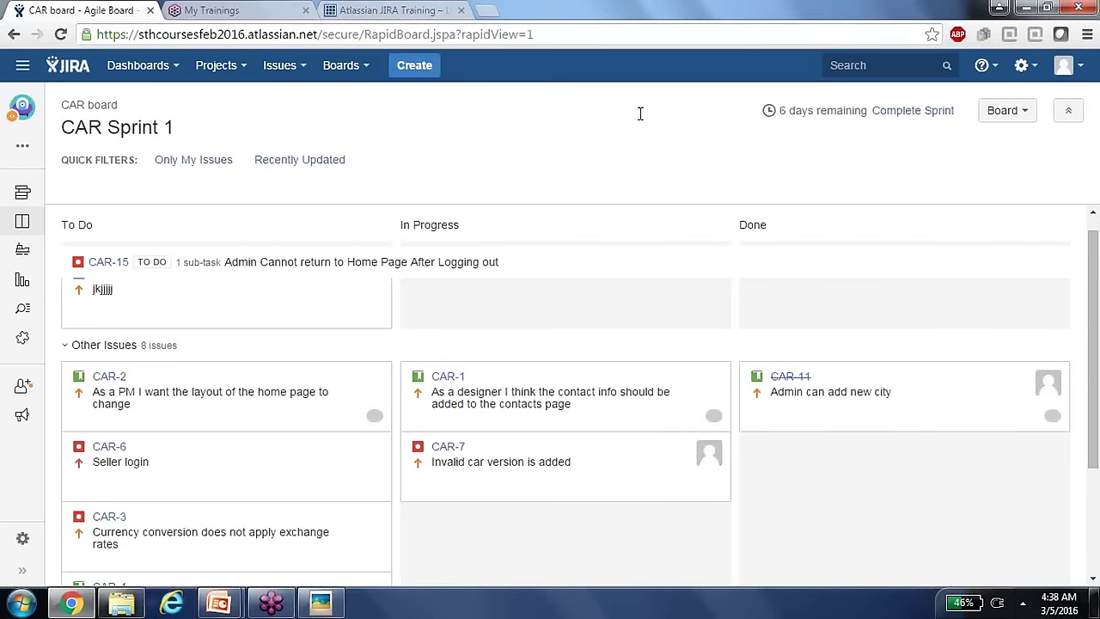
- Review the Module 3 topics on JIRA administration in the training syllabus
click(386, 9)
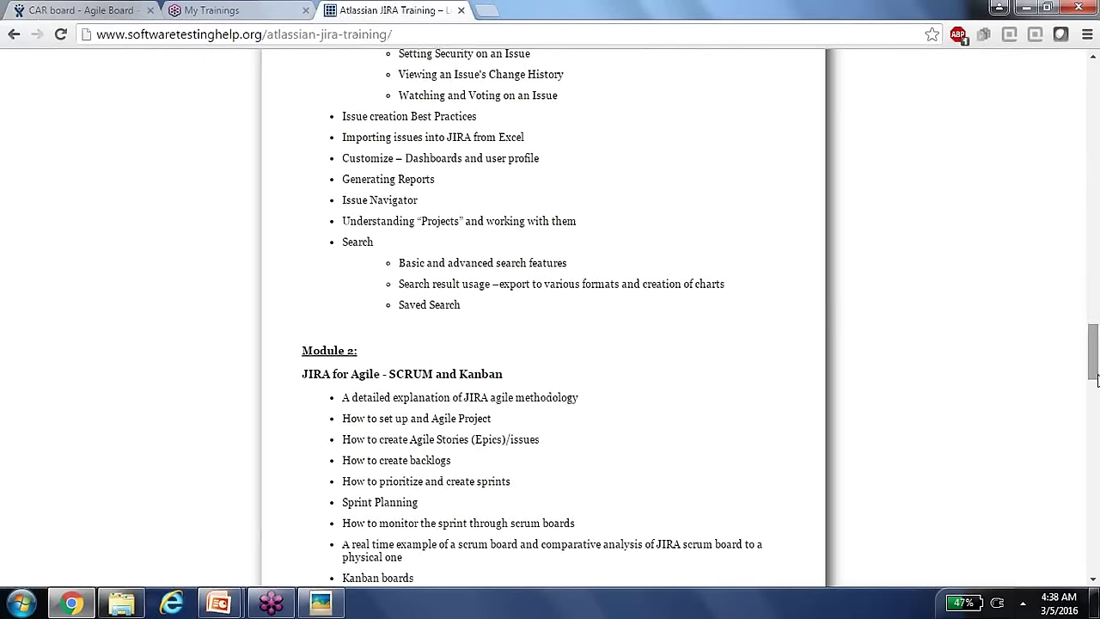
scroll(1097, 382, down, 5)
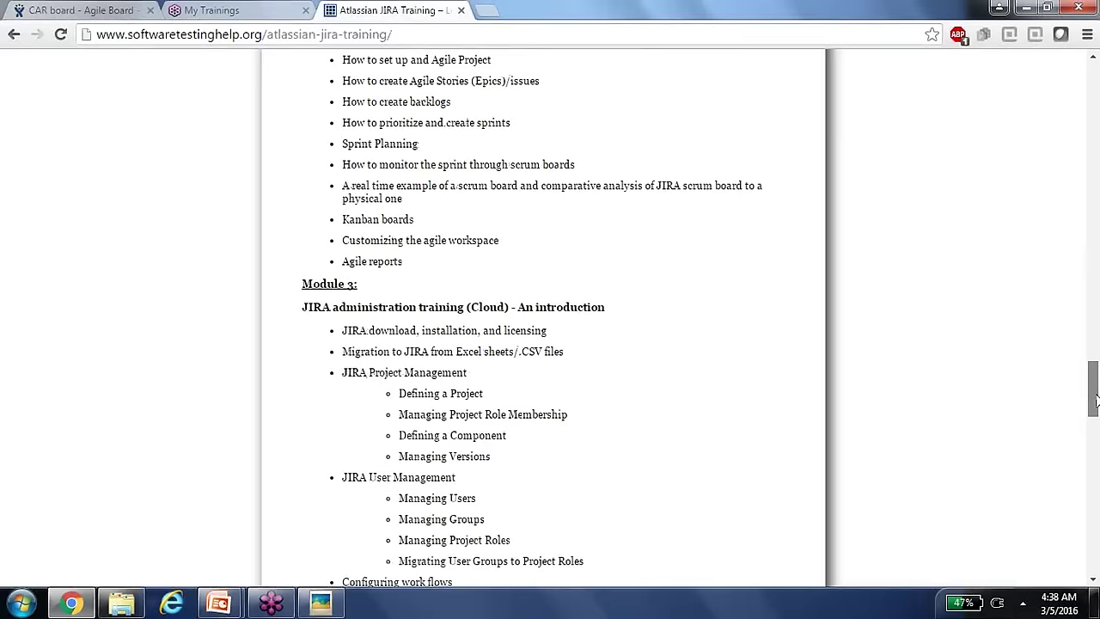
scroll(1097, 400, down, 1)
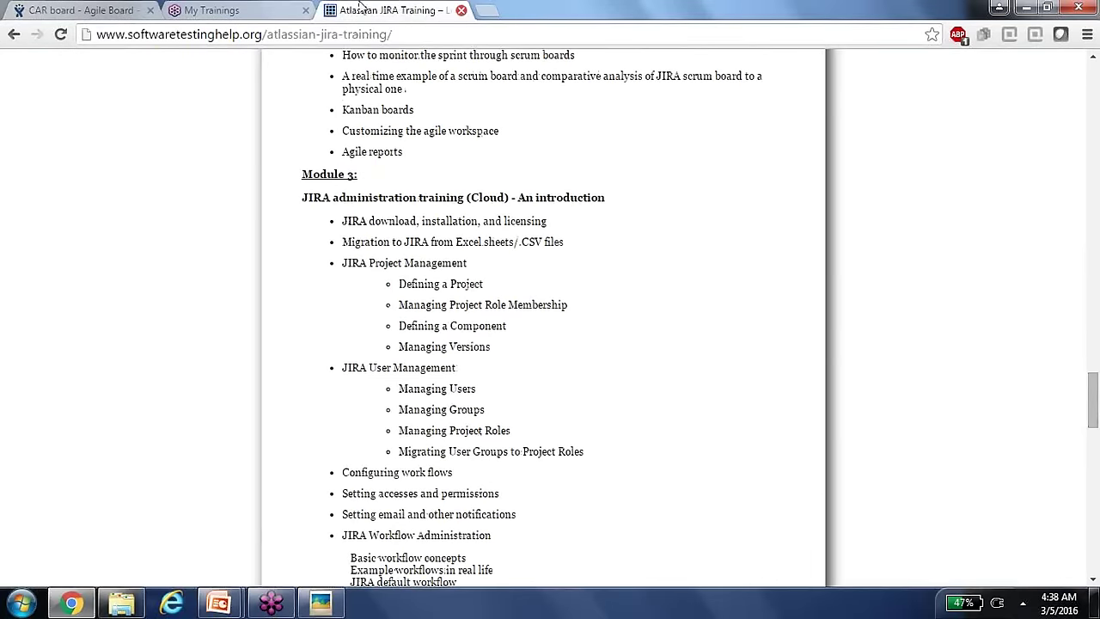
- Open the project administration list in JIRA and bring up the creation form for a Basic software development project
click(130, 7)
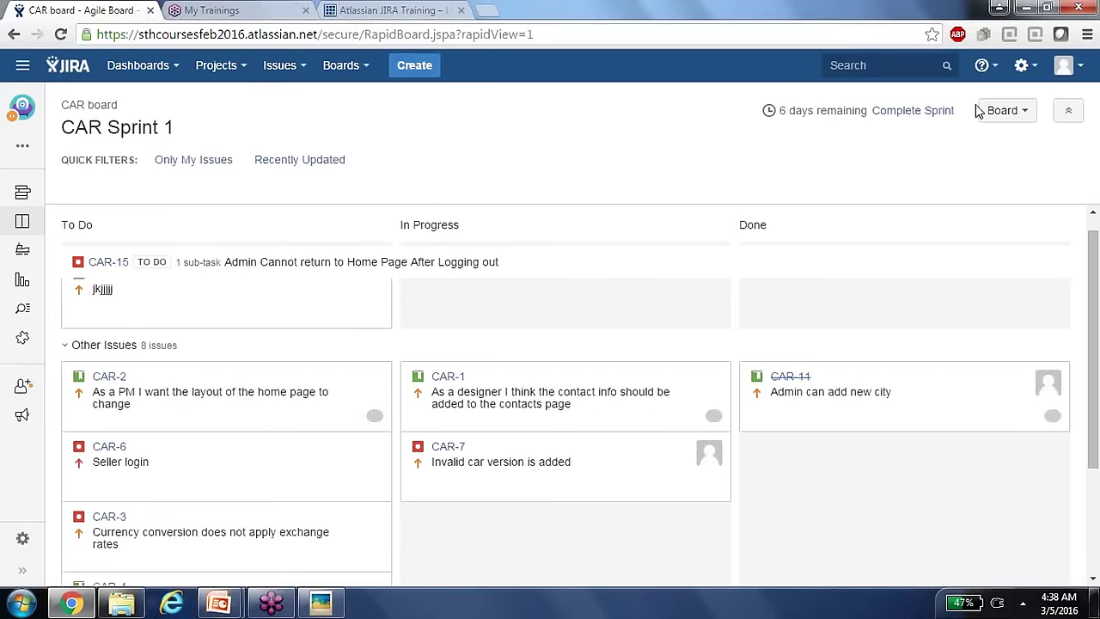
click(1023, 68)
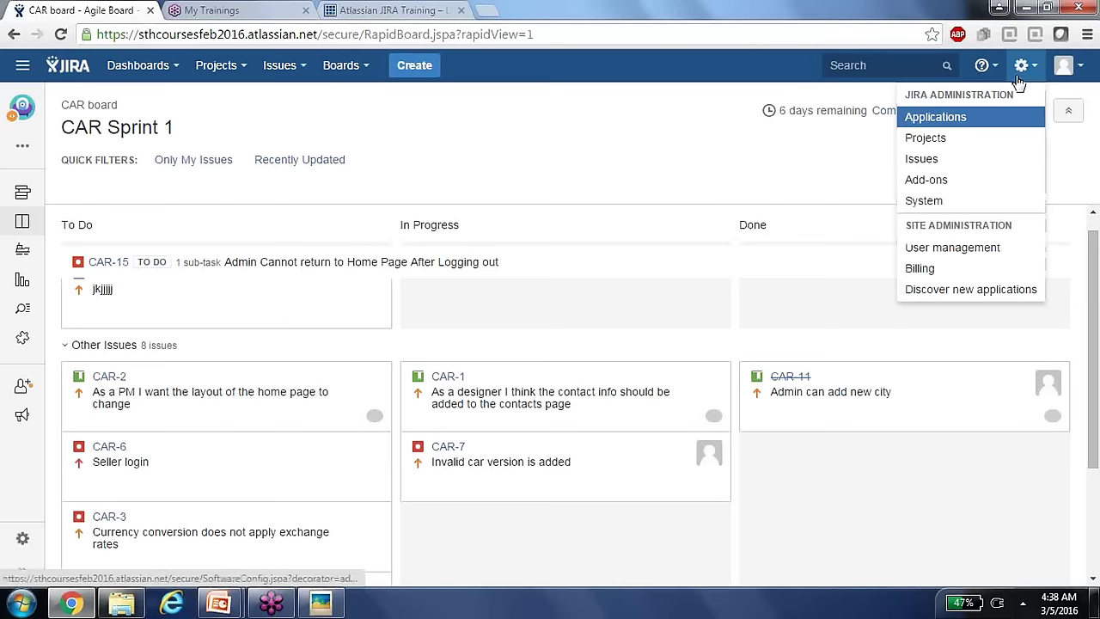
click(972, 142)
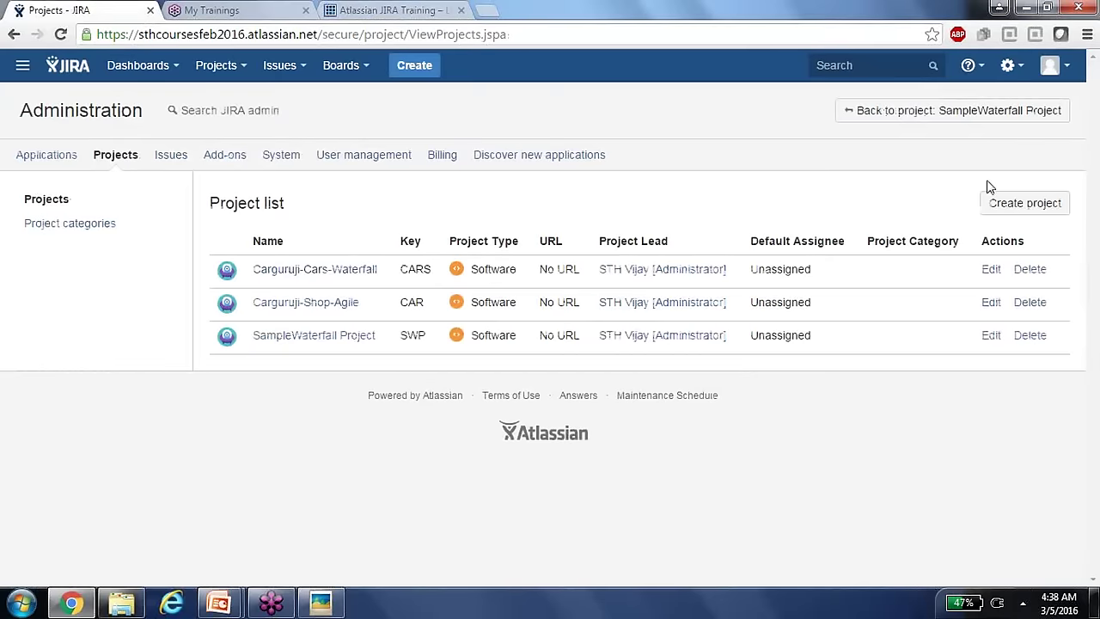
click(1015, 200)
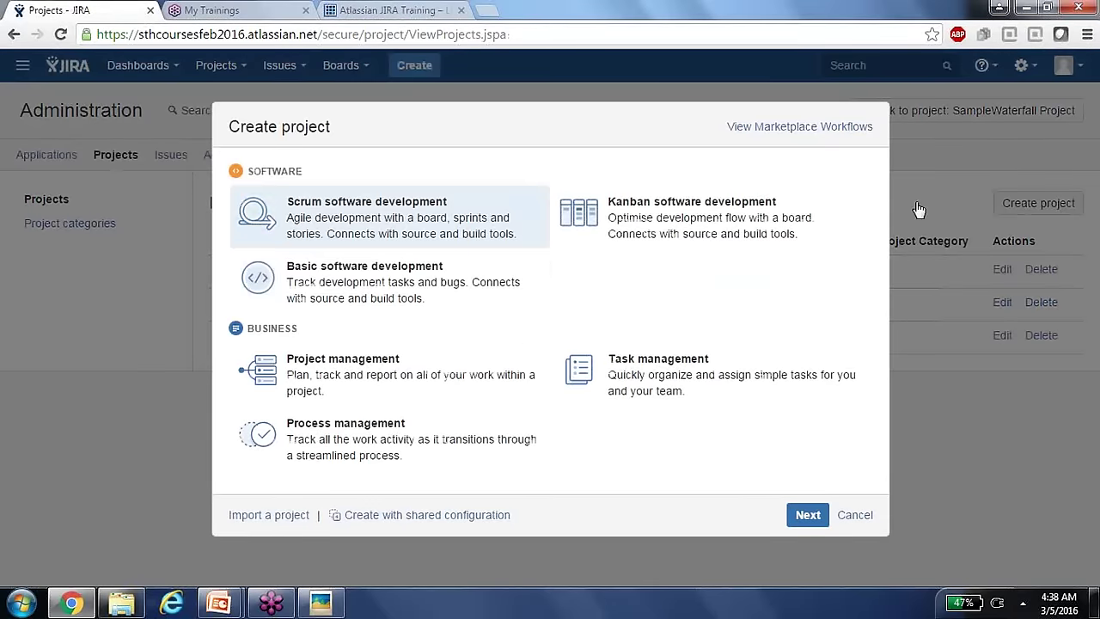
click(436, 265)
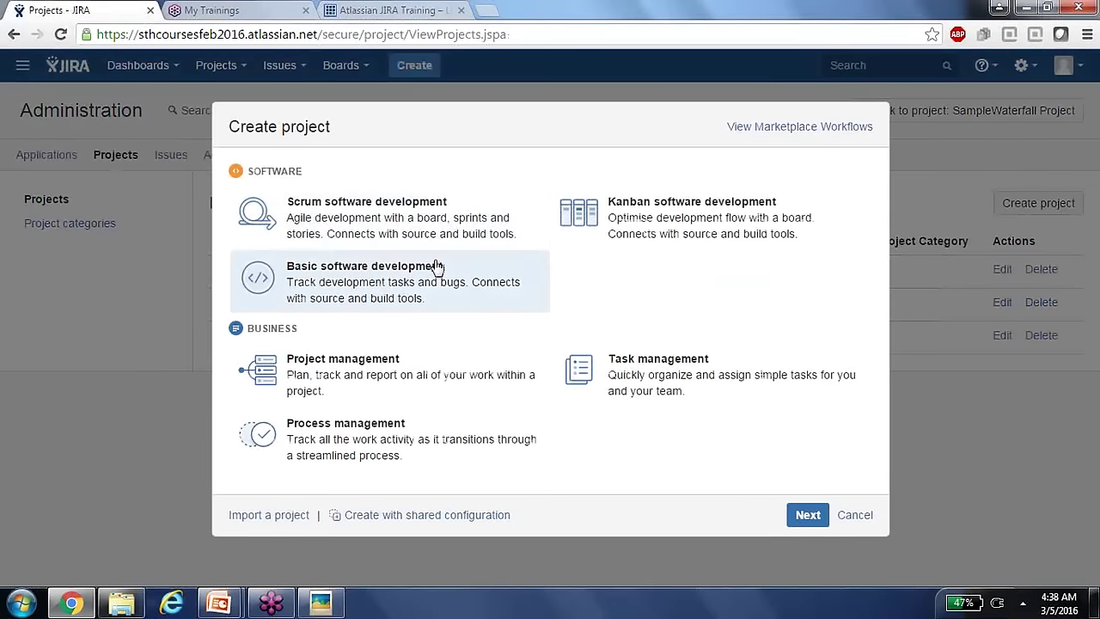
click(762, 500)
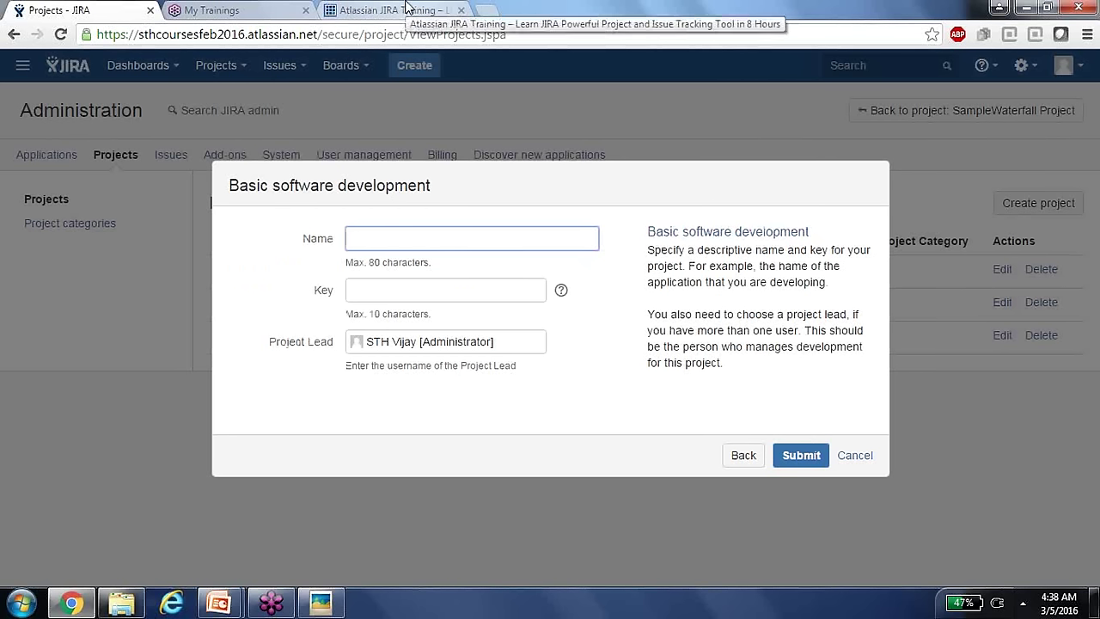
- Review the syllabus from the remaining Module 3 topics through Module 4 on Zephyr and Module 5 on qTest integration
click(408, 10)
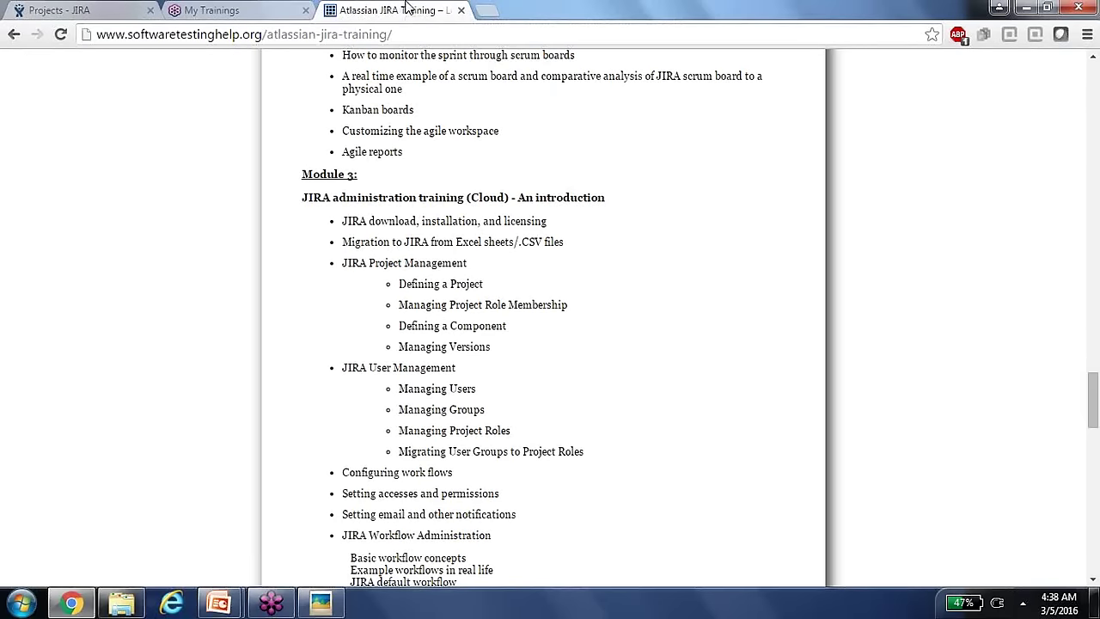
drag(1093, 413, 1093, 430)
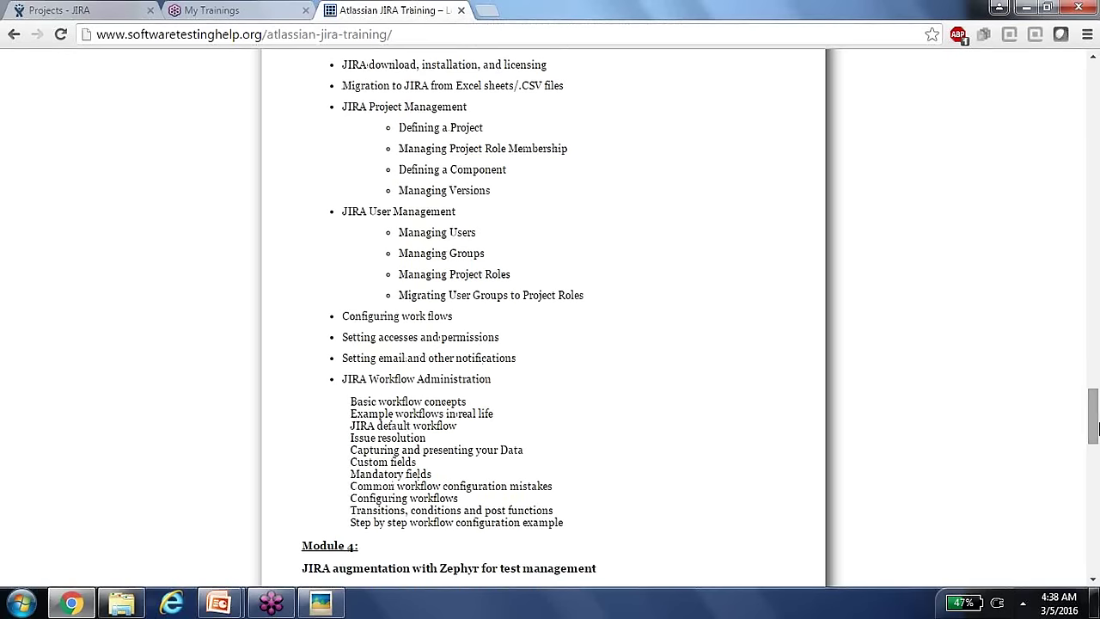
drag(1093, 430, 1098, 475)
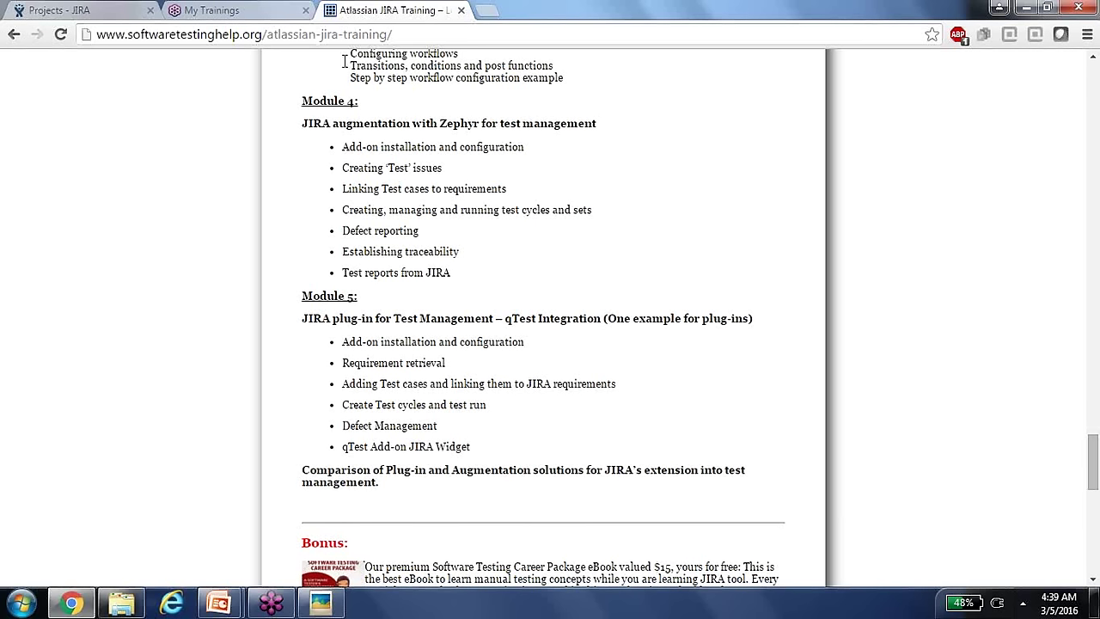
- Cancel the new project form in JIRA and open the Add-ons administration page with the Atlassian Marketplace
key(ctrl+1)
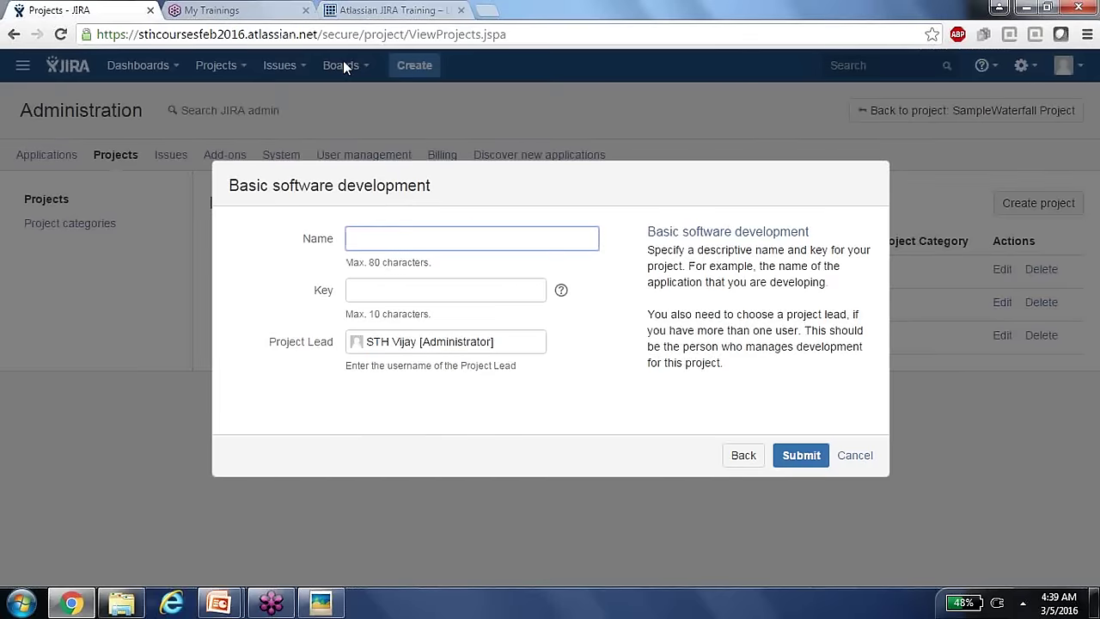
click(859, 458)
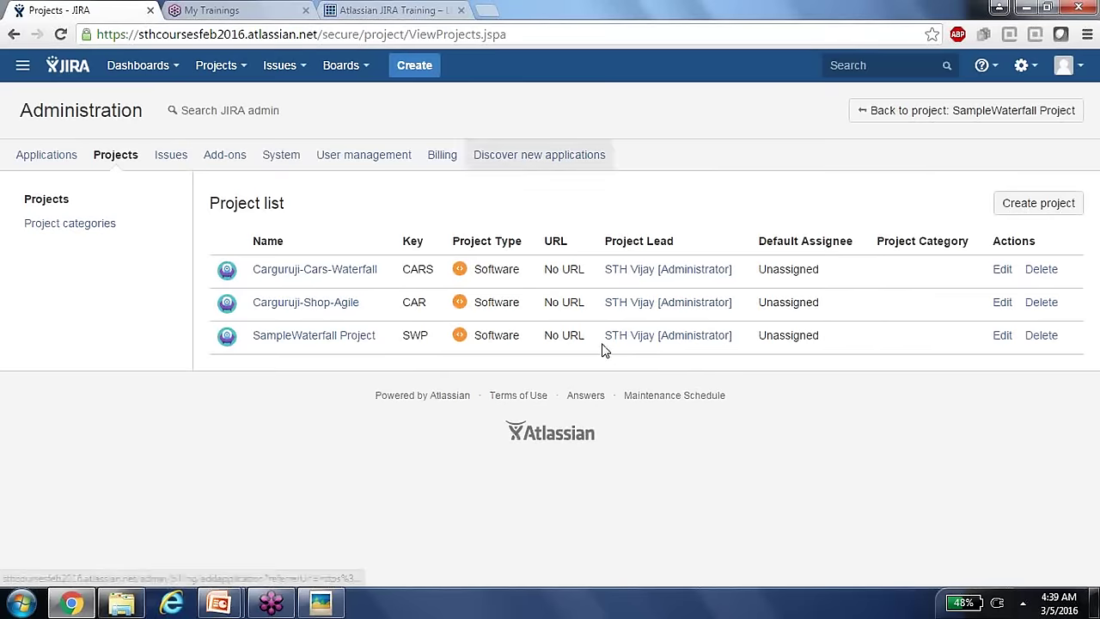
click(1022, 66)
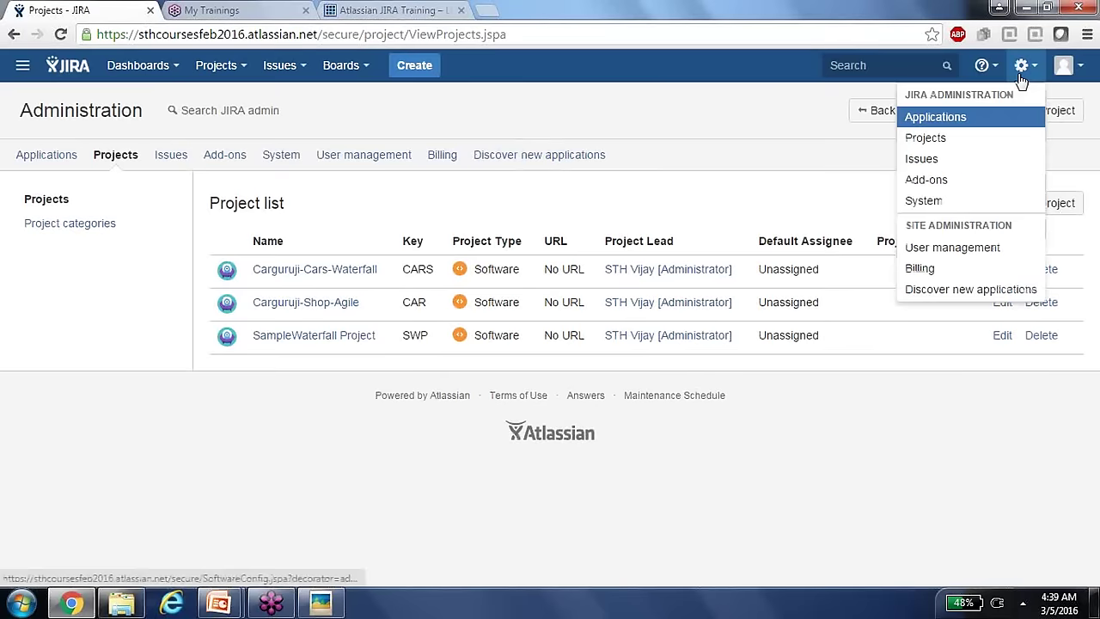
click(984, 182)
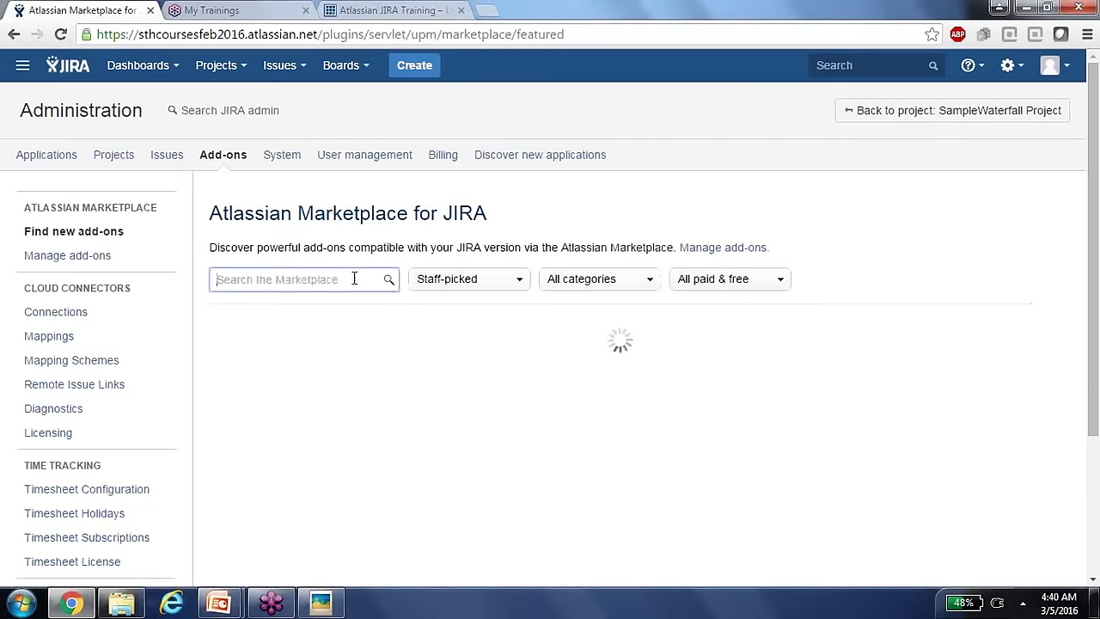
- Search the Atlassian Marketplace for "test management" and look through the matching add-ons from Zephyr to qTest
click(353, 278)
text(test)
click(309, 322)
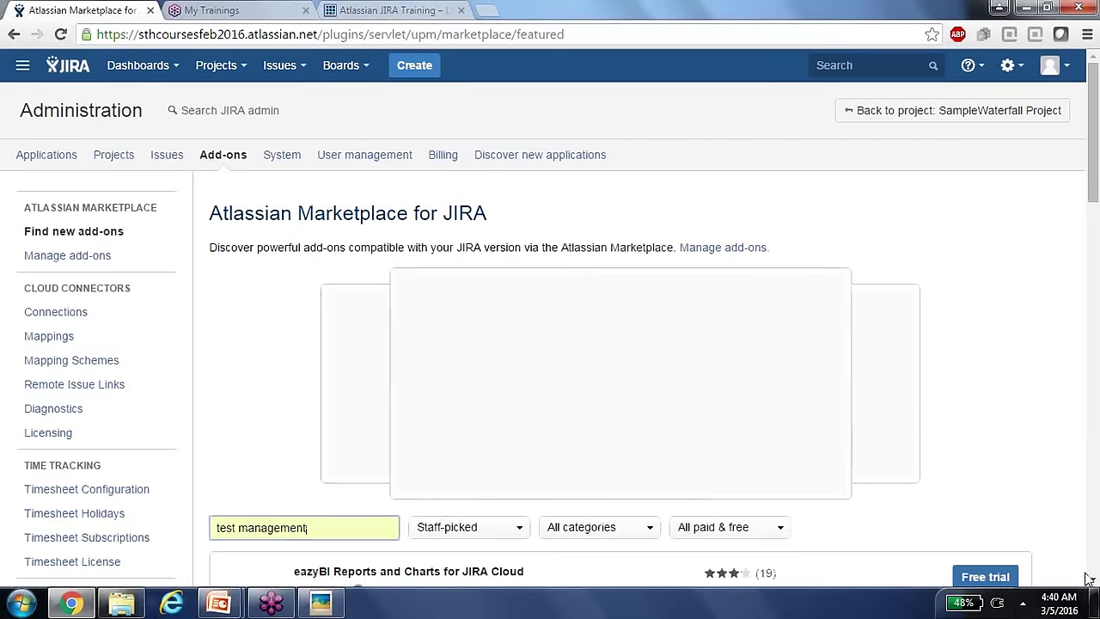
scroll(1085, 578, down, 3)
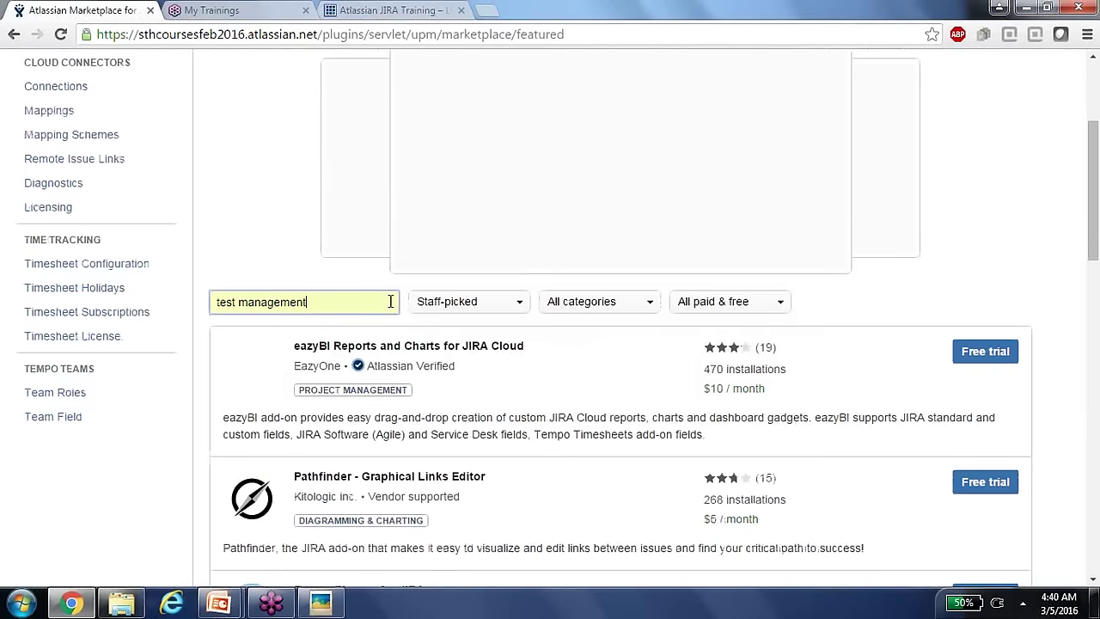
click(386, 301)
key(Return)
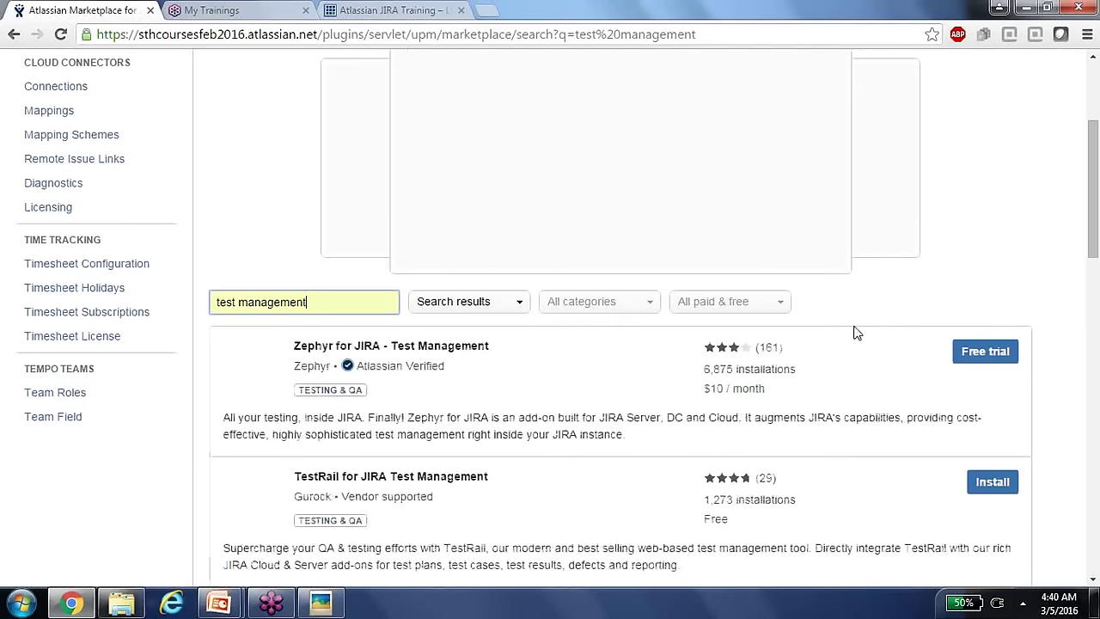
scroll(1093, 298, down, 4)
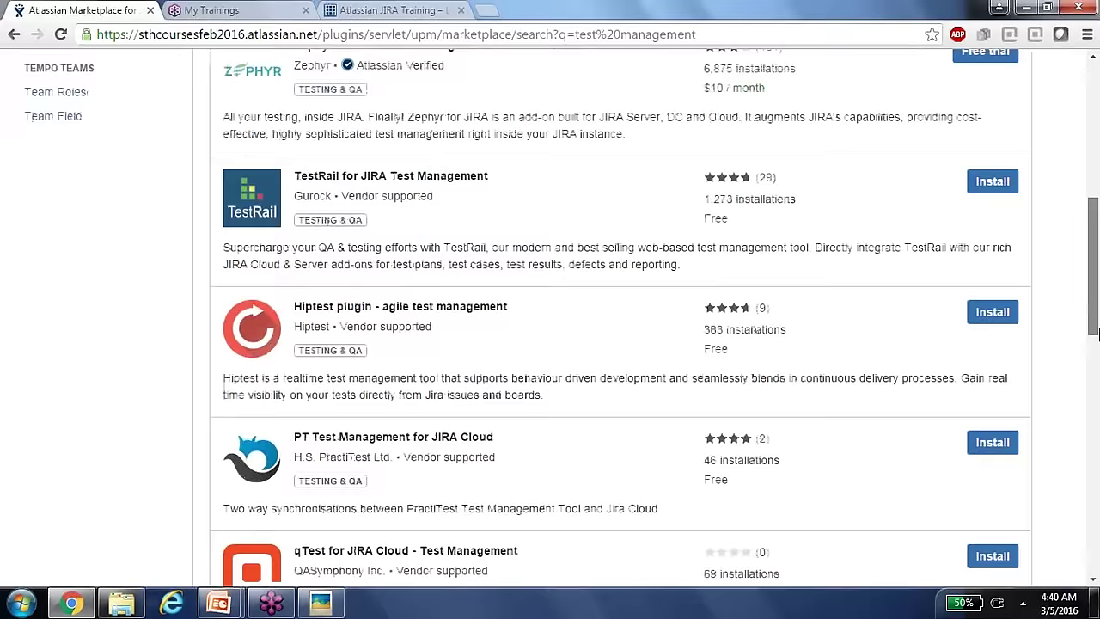
drag(1096, 333, 1096, 275)
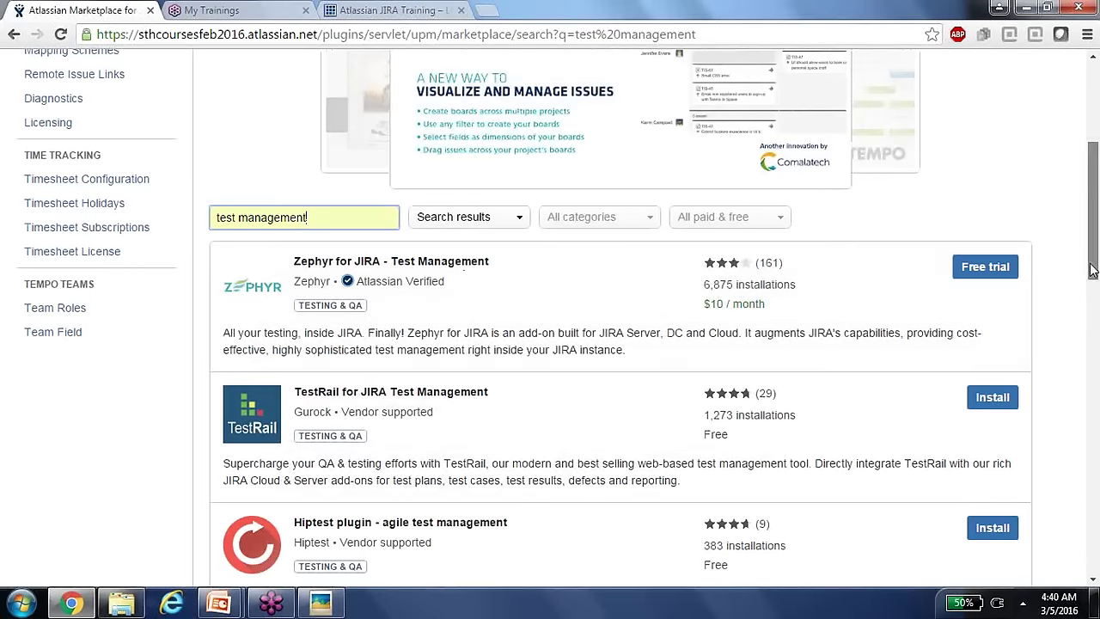
drag(1096, 262, 1096, 335)
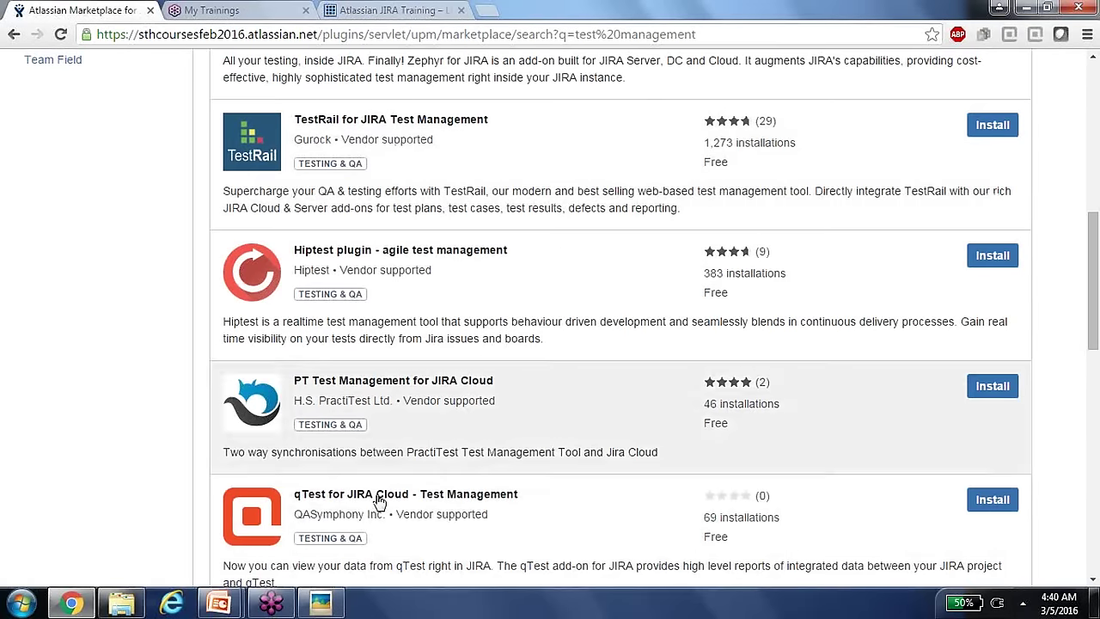
drag(1094, 334, 1096, 227)
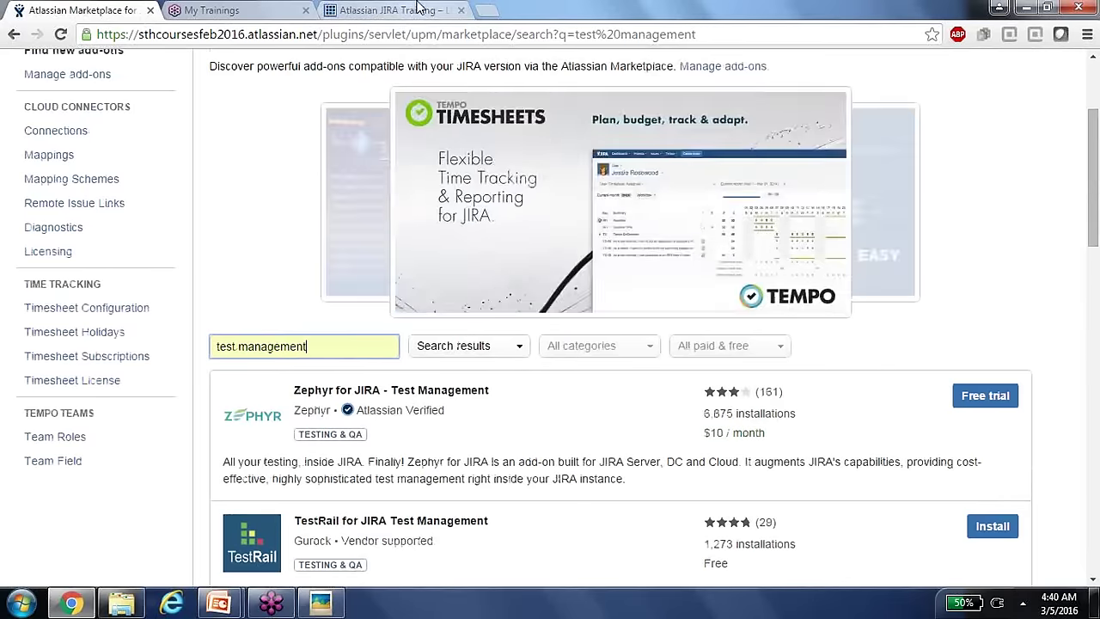
- Review the Module 4 Zephyr topics, the Module 5 qTest topics and the plug-in comparison in the training syllabus
click(396, 10)
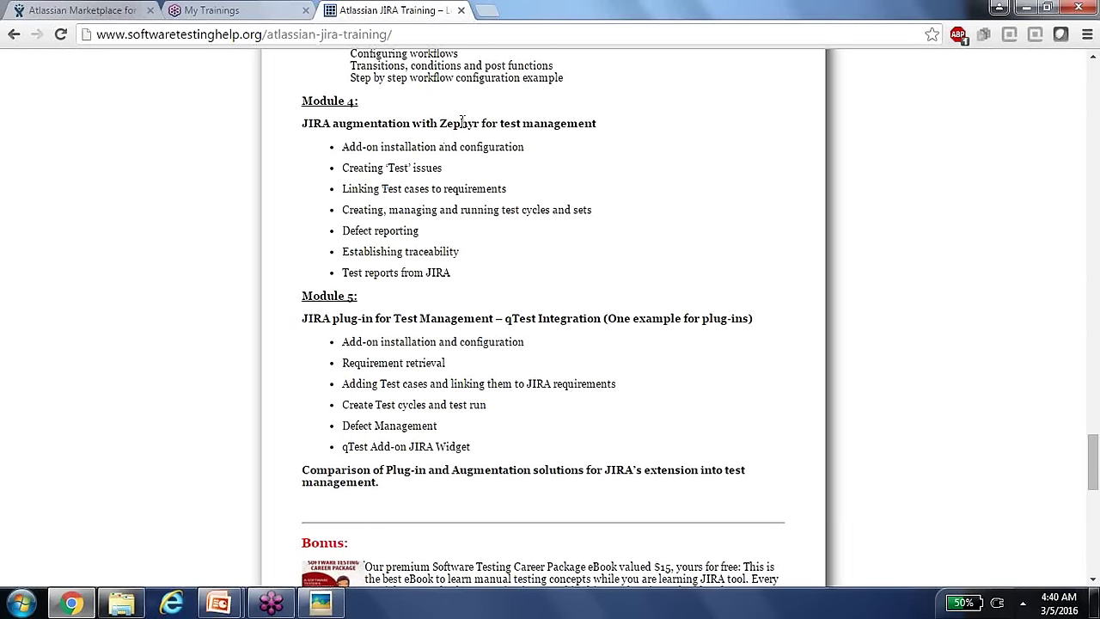
drag(446, 124, 501, 127)
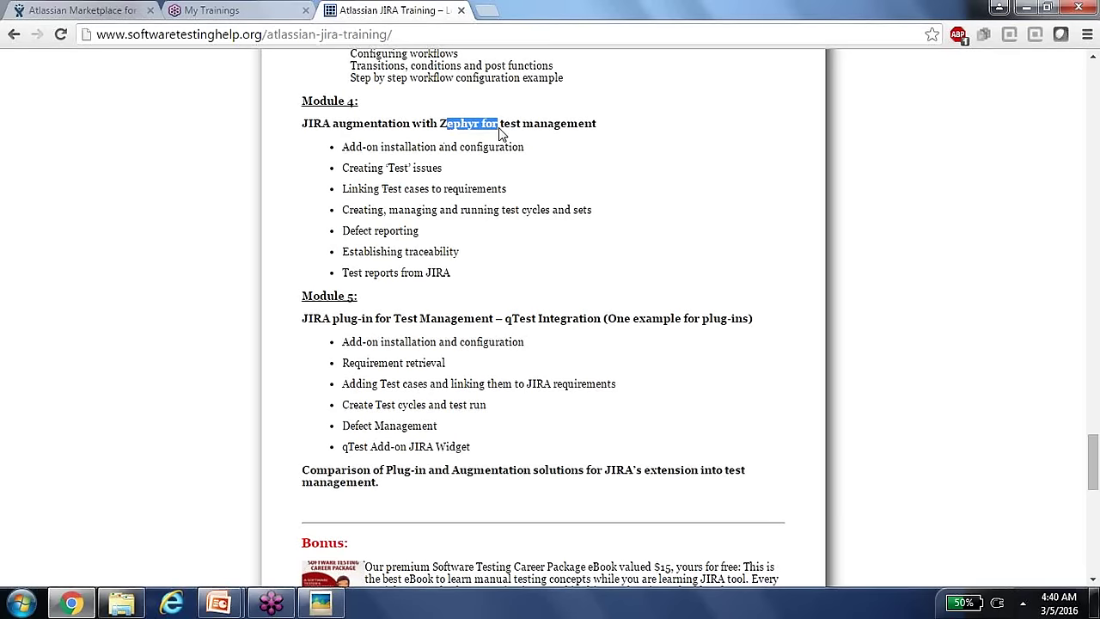
drag(453, 290, 355, 153)
click(401, 212)
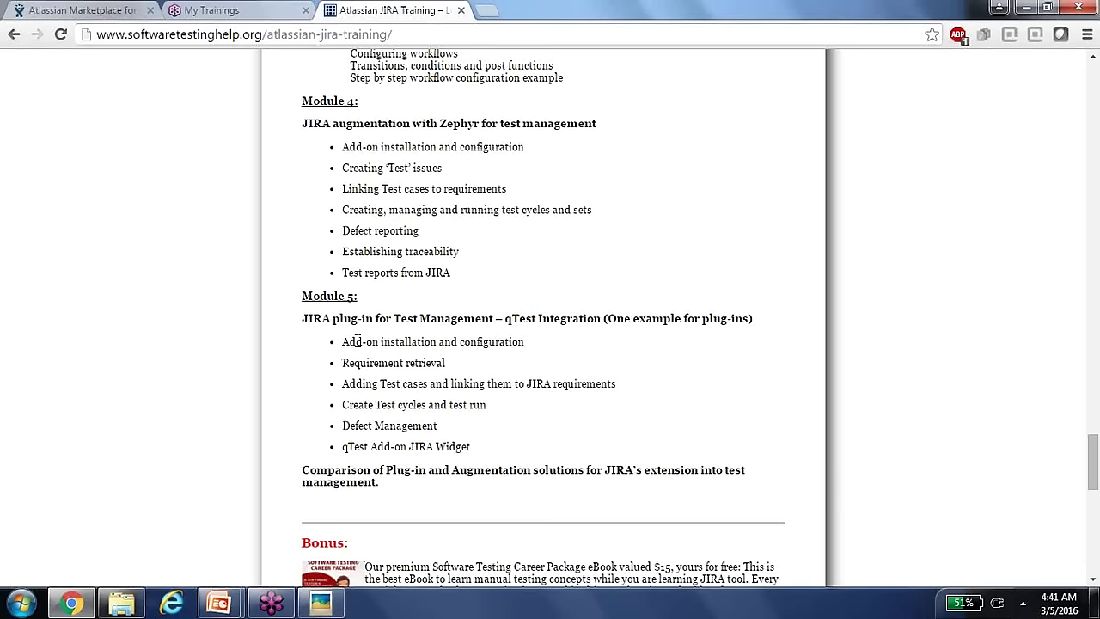
triple_click(301, 475)
click(302, 476)
drag(1090, 464, 1095, 339)
- Return to JIRA's add-on marketplace page and open the System Dashboard from there
click(76, 13)
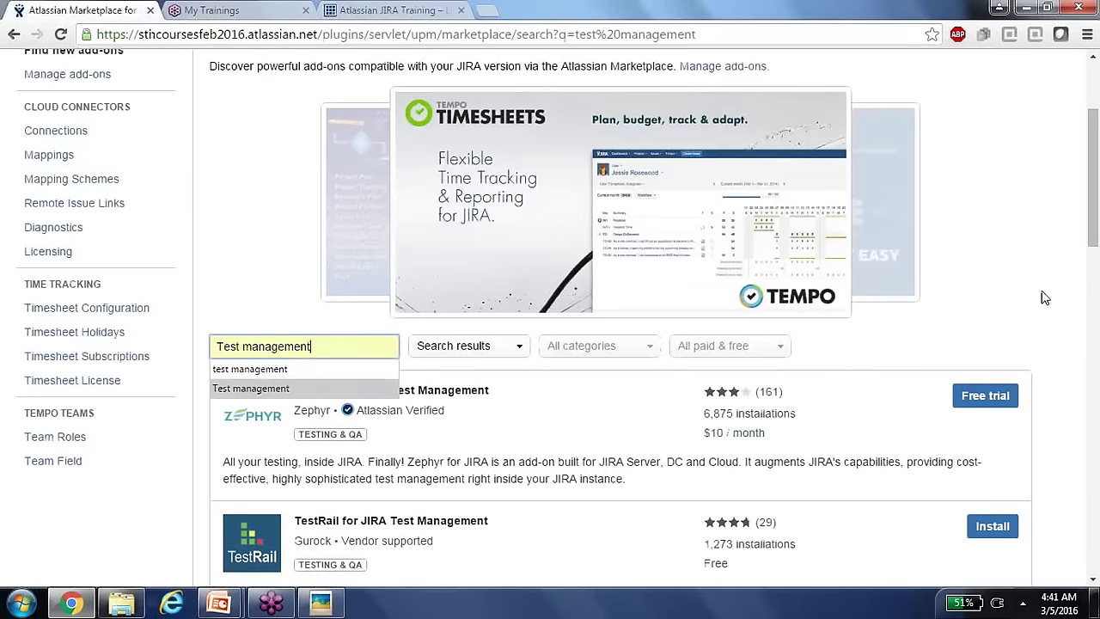
drag(1097, 253, 744, 111)
scroll(770, 117, up, 1)
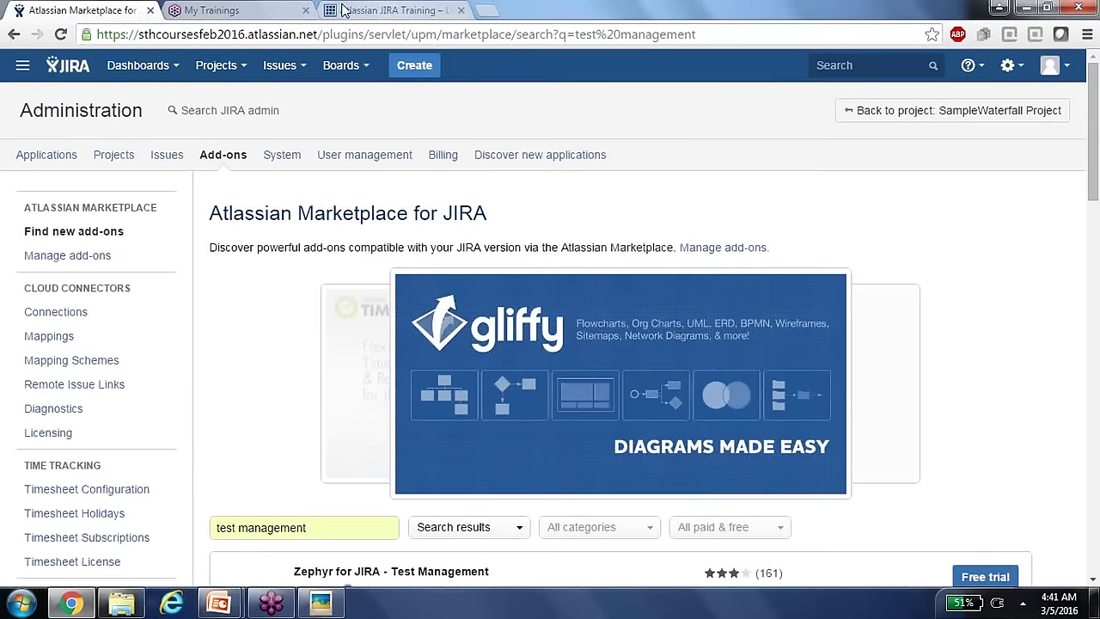
click(164, 75)
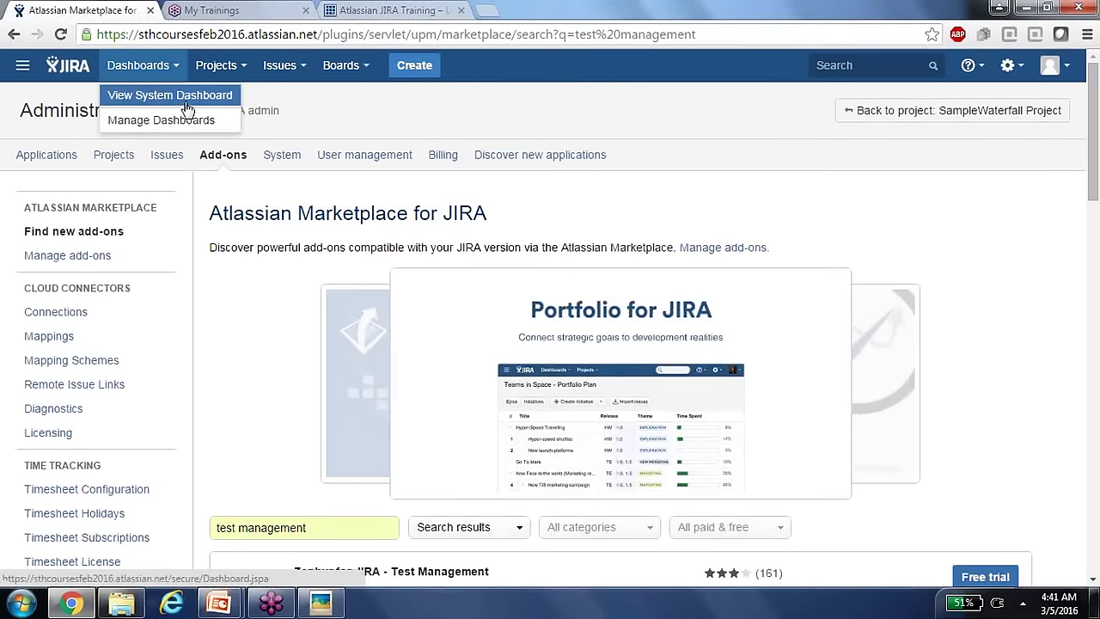
click(176, 96)
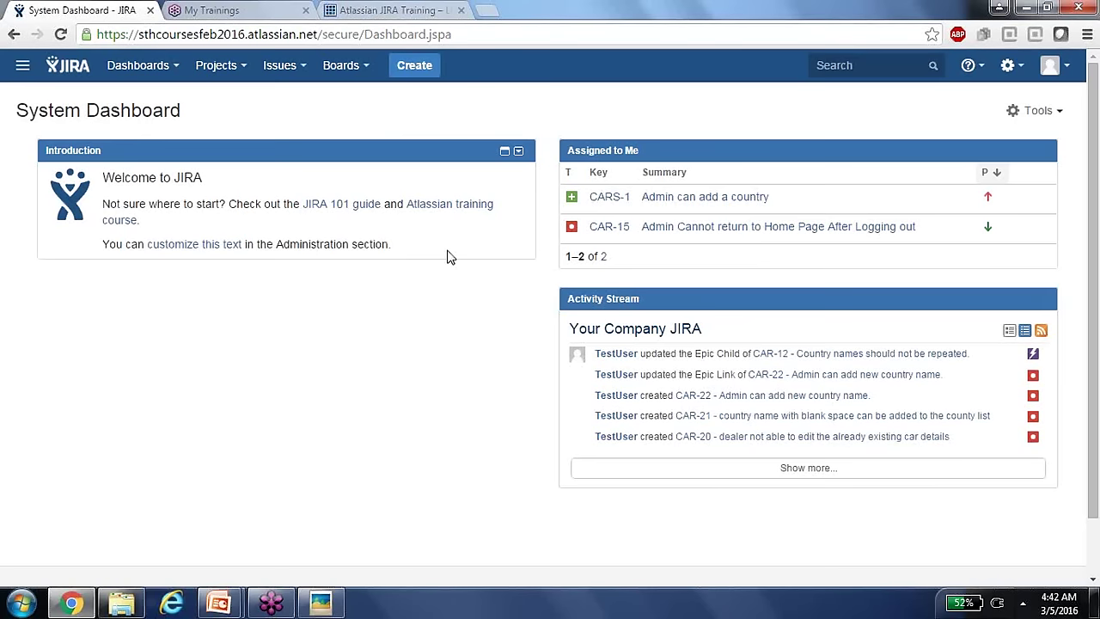
- Open the filter management page and list the account's own filters
click(303, 67)
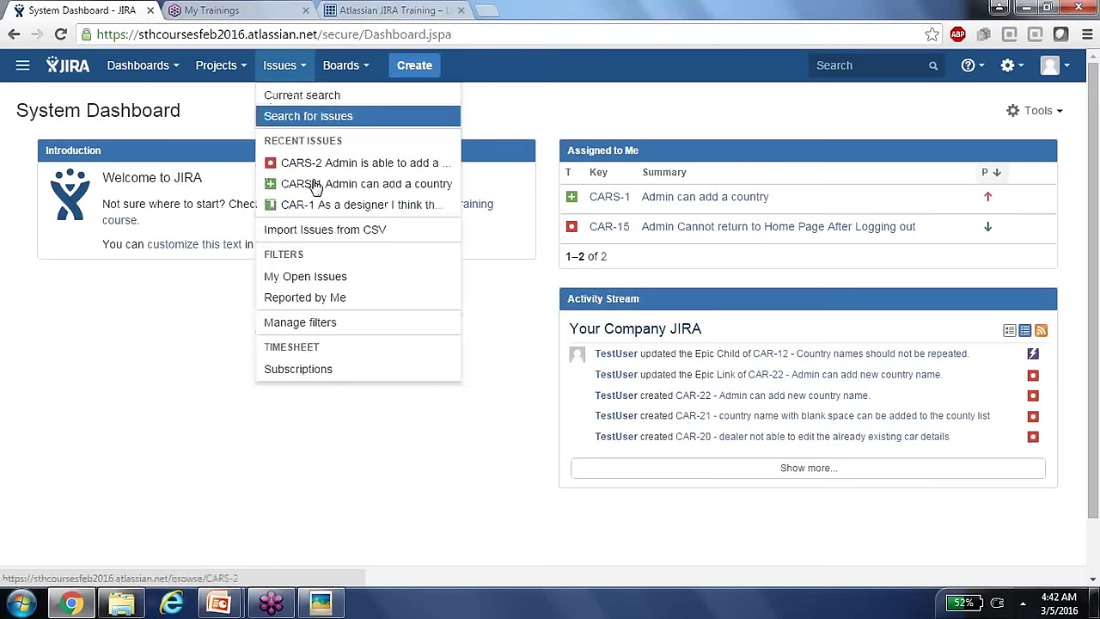
click(325, 319)
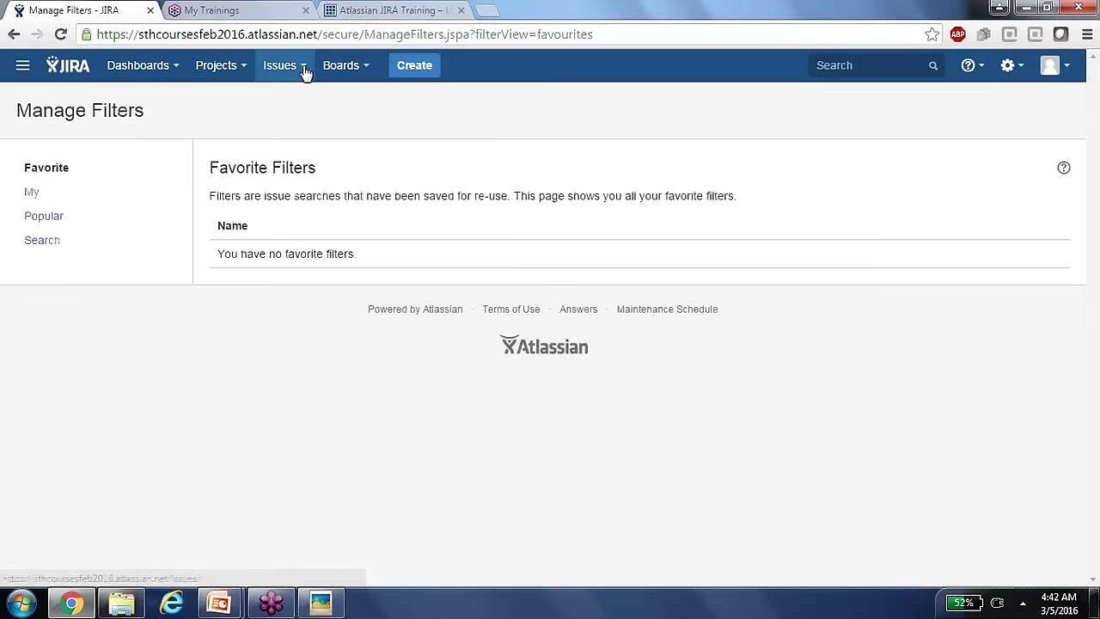
click(36, 191)
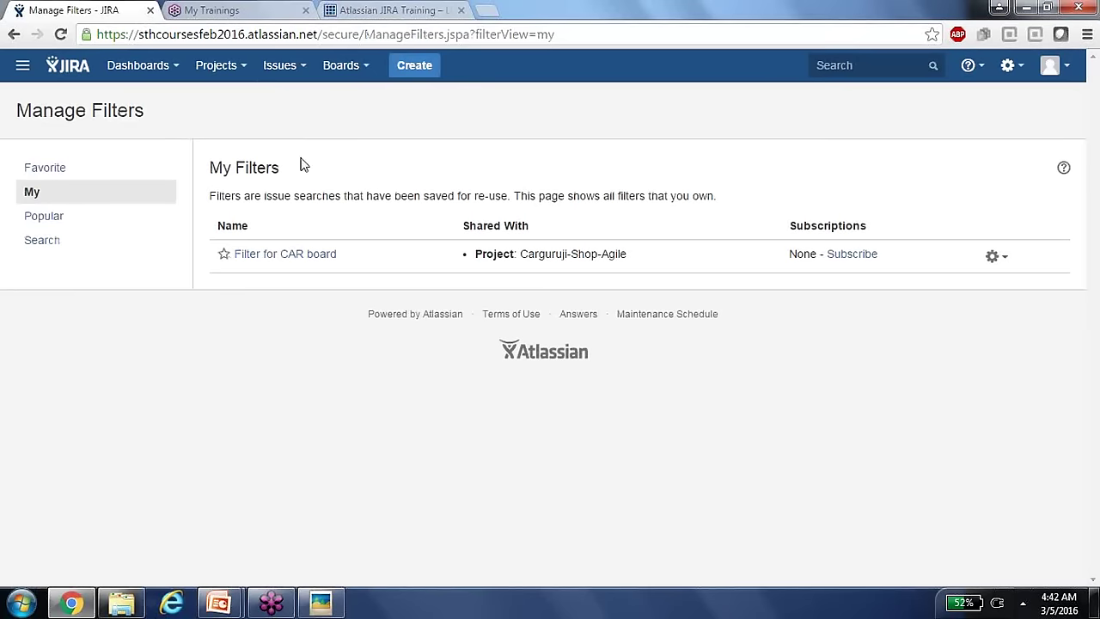
- Search all visible filters shared with anyone and open Filter for CAR board
click(313, 67)
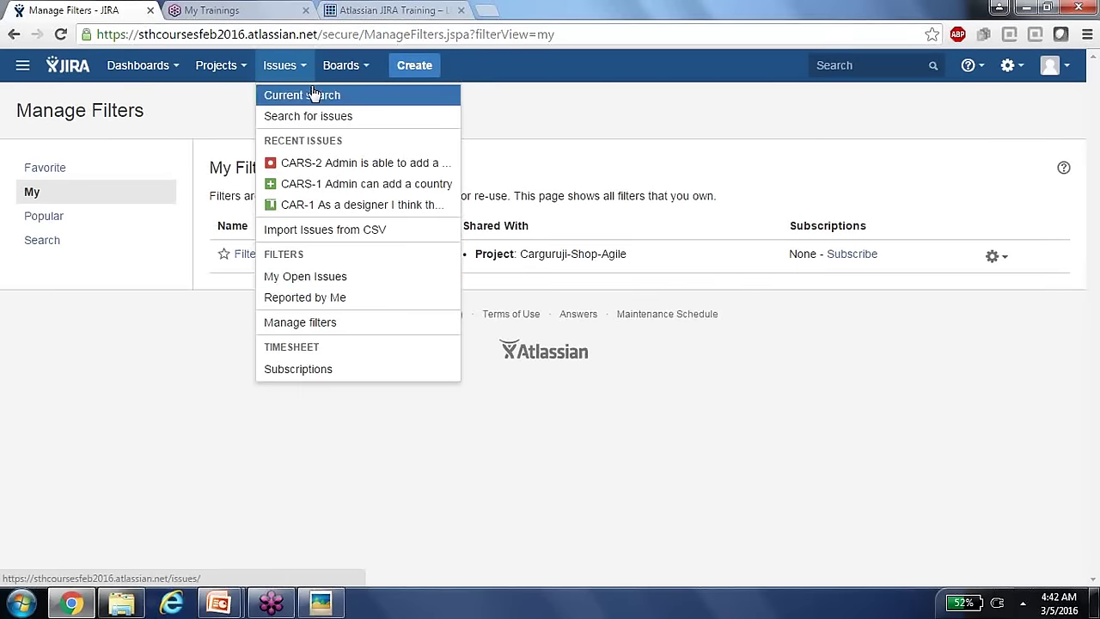
click(340, 327)
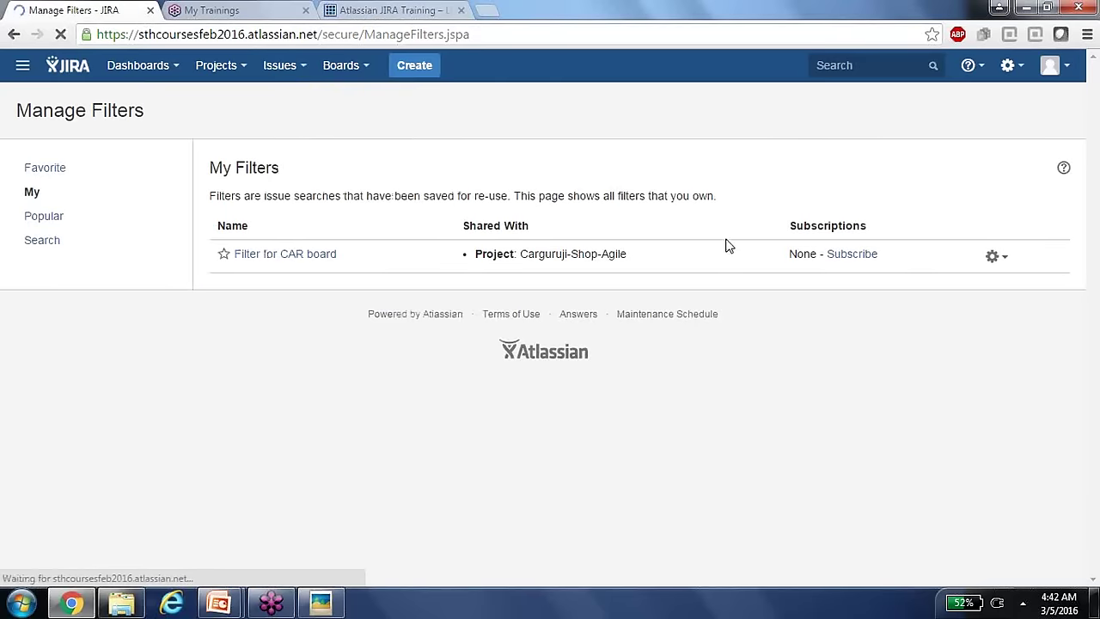
click(53, 241)
click(369, 390)
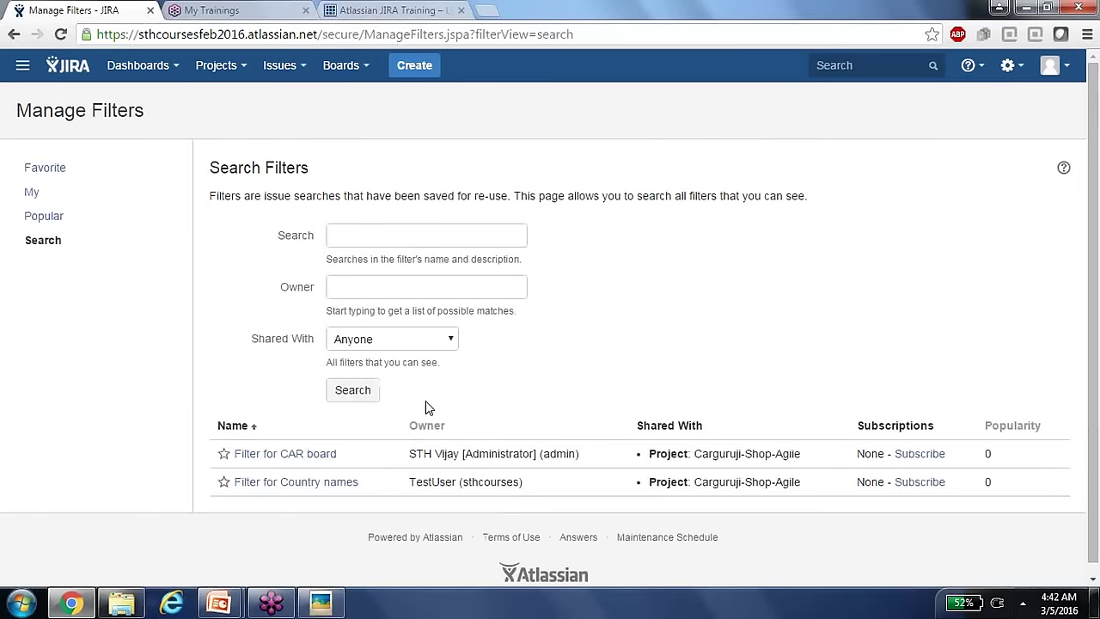
click(355, 461)
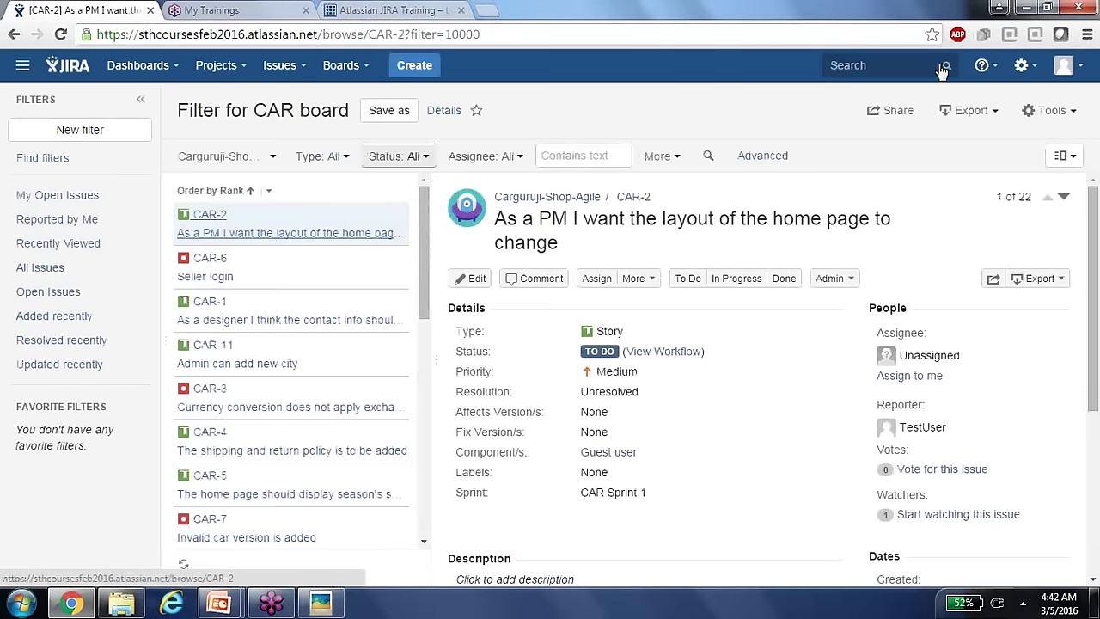
- Start a new issue filter, show its basic search mode and return to the advanced query mode
click(85, 131)
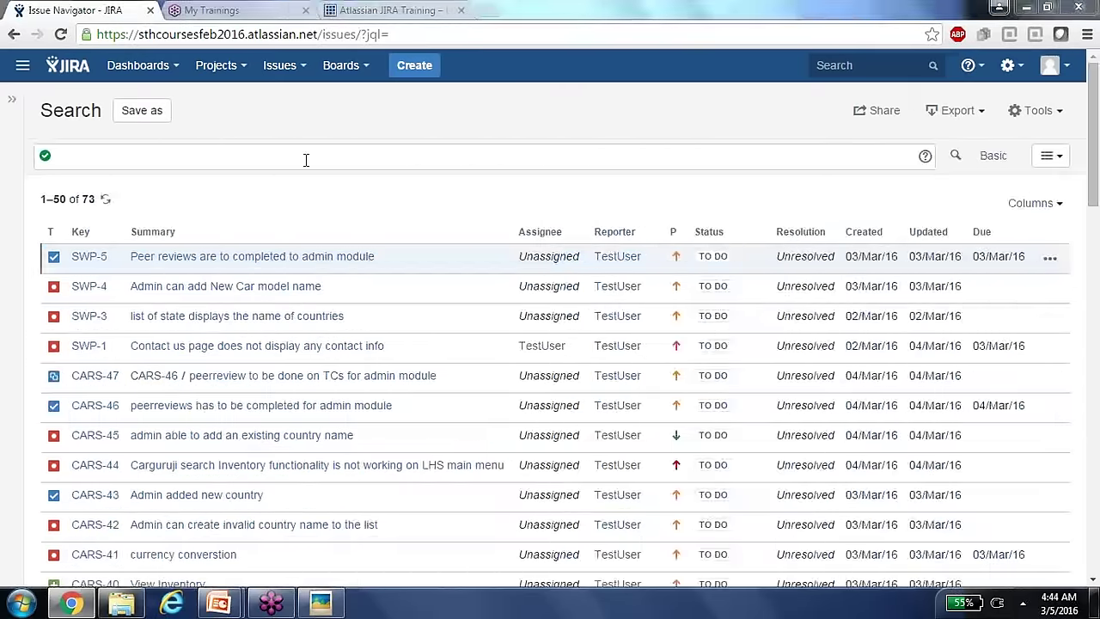
mouse_move(12, 103)
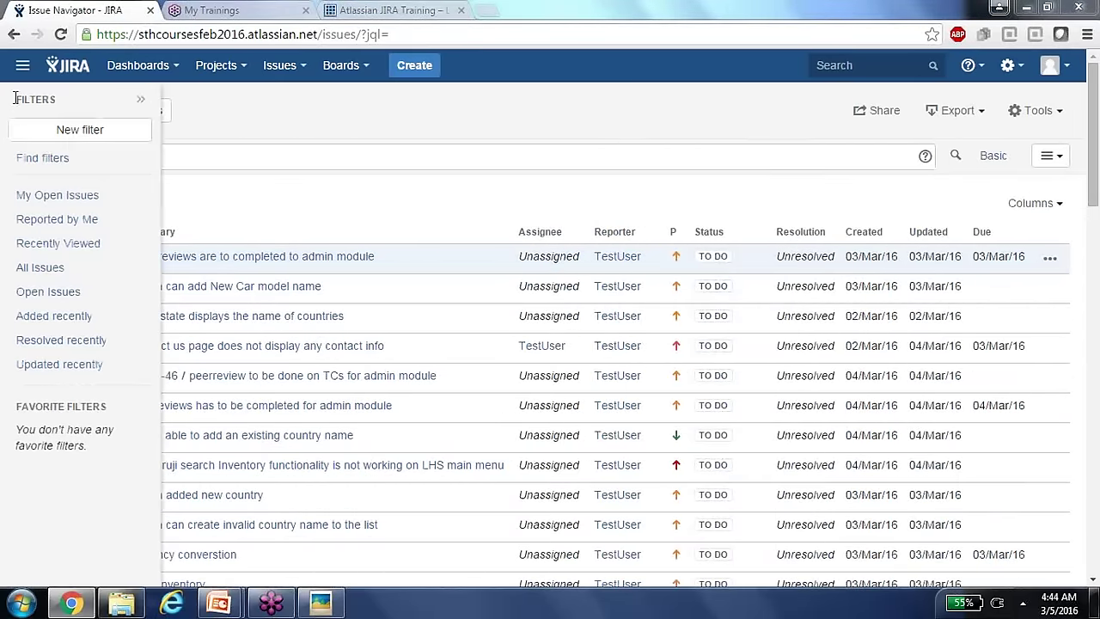
click(79, 136)
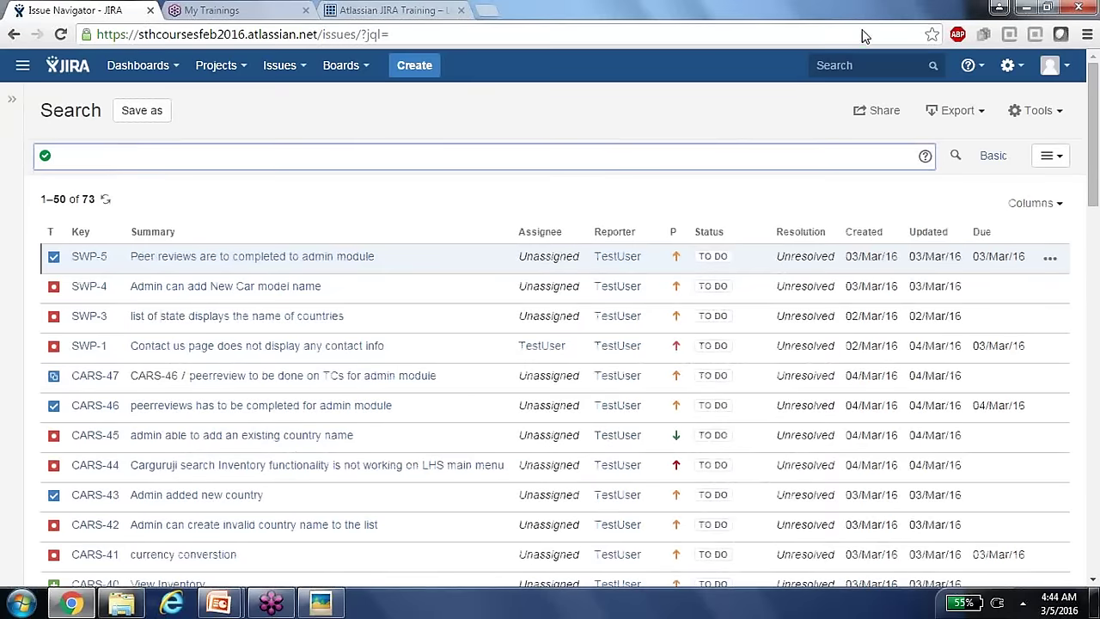
click(978, 160)
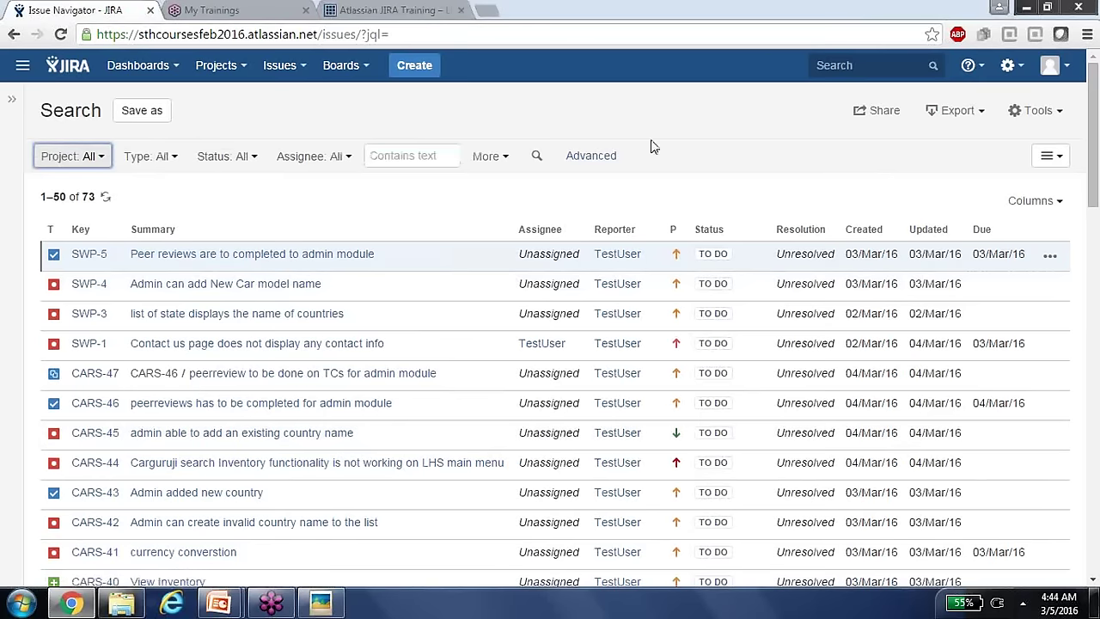
click(601, 156)
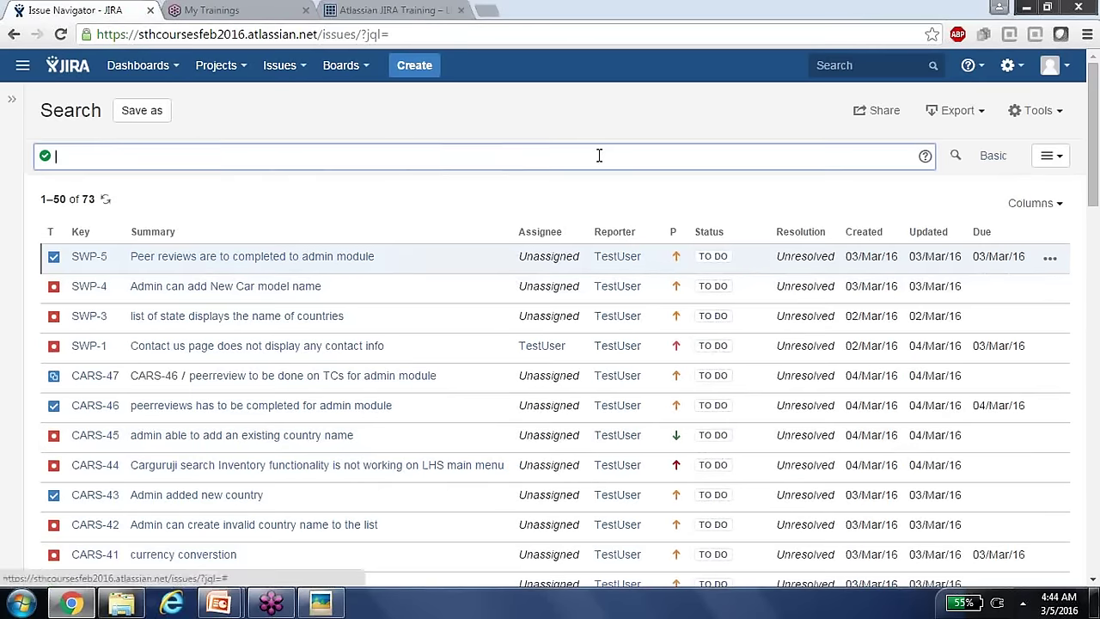
- Enter the JQL condition project=Carguruji-Cars-Waterfall in the new filter's advanced search
text(project)
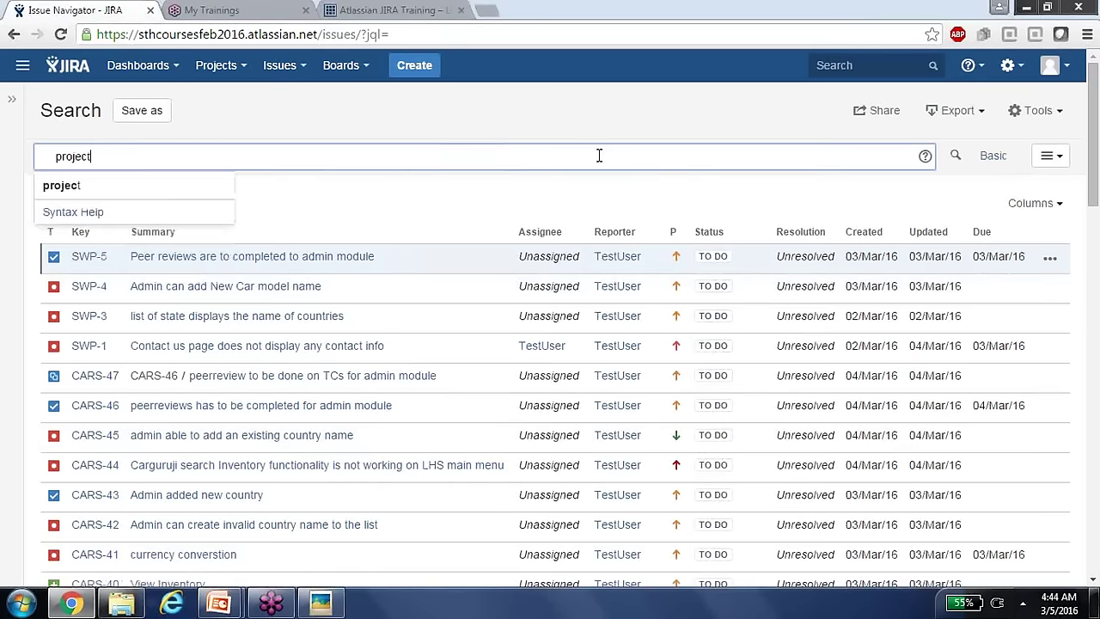
text(=)
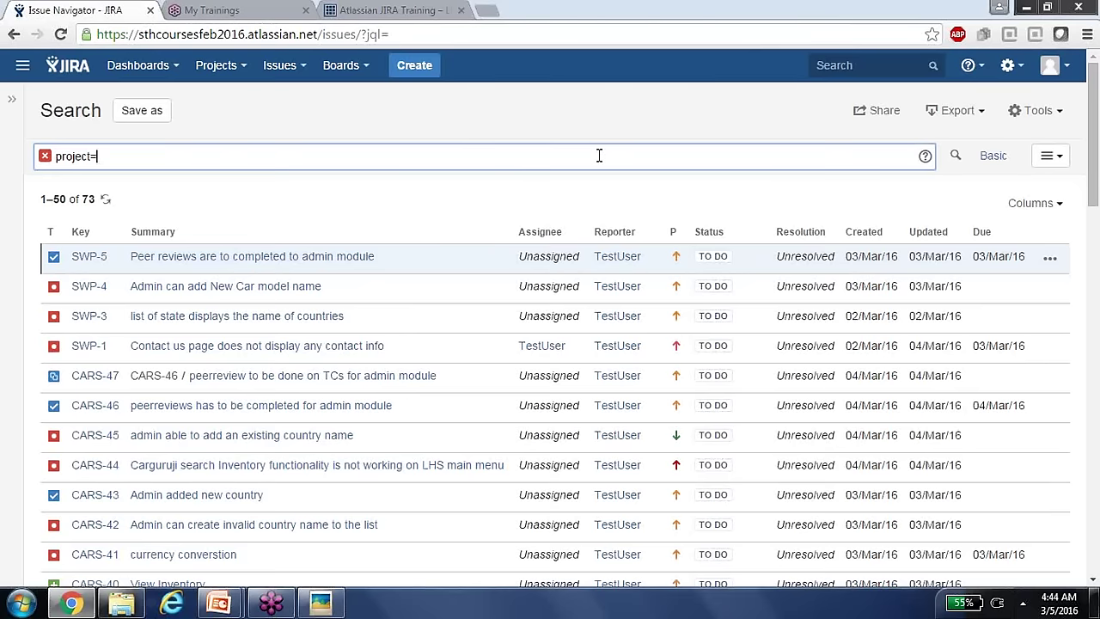
text(car)
key(BackSpace)
key(BackSpace)
click(171, 175)
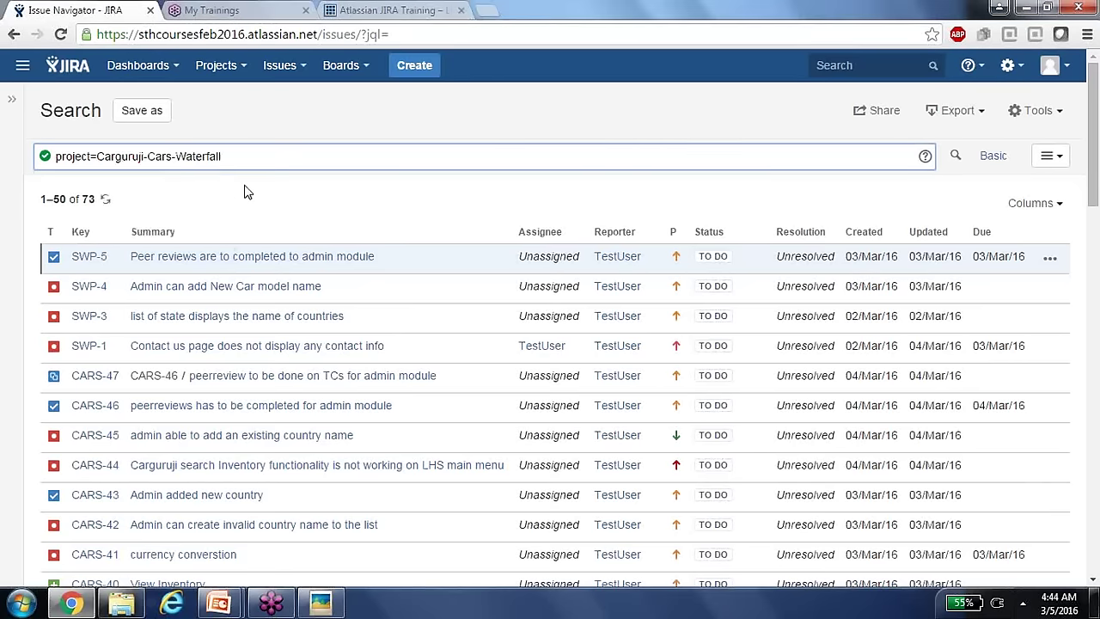
- Extend the JQL query with the condition AND issuetype=bug
text(and)
key(BackSpace)
key(BackSpace)
key(BackSpace)
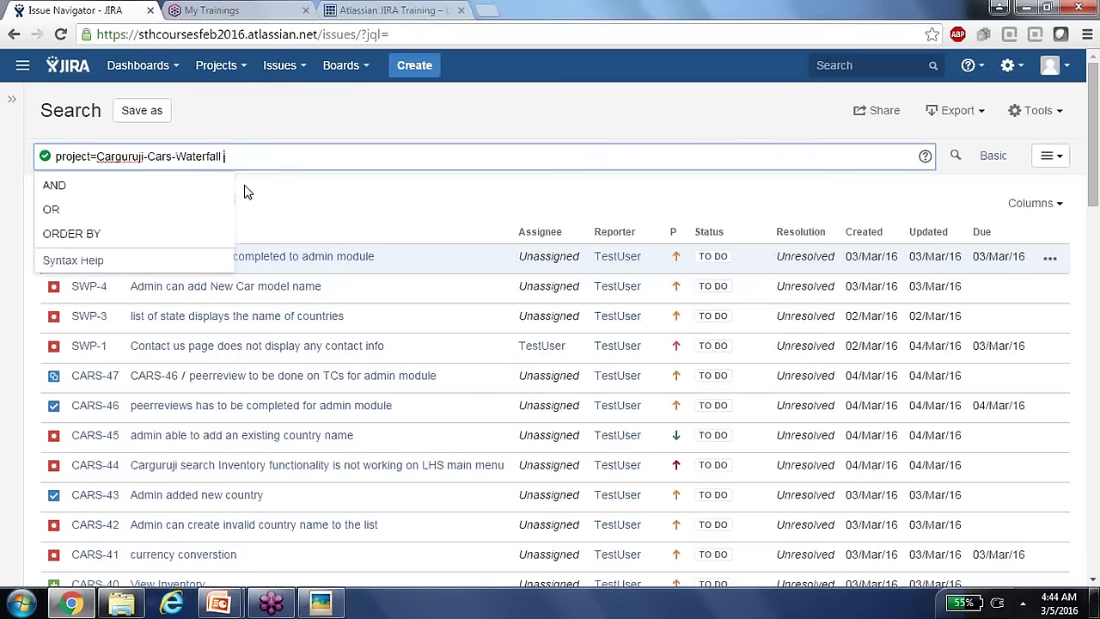
click(74, 184)
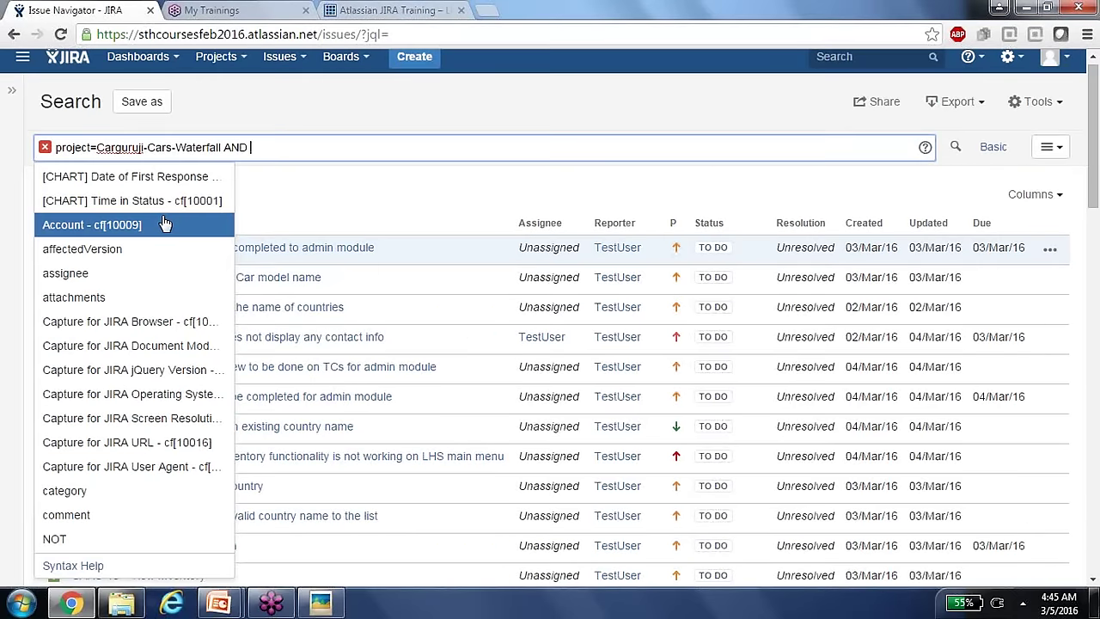
text(issu)
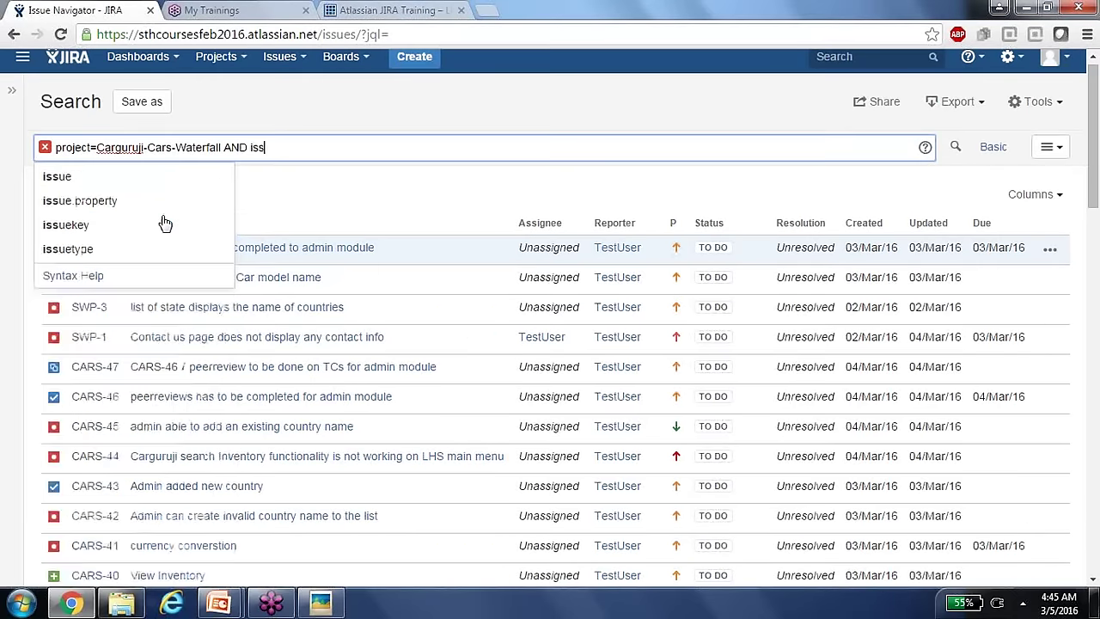
click(117, 249)
text(=pug)
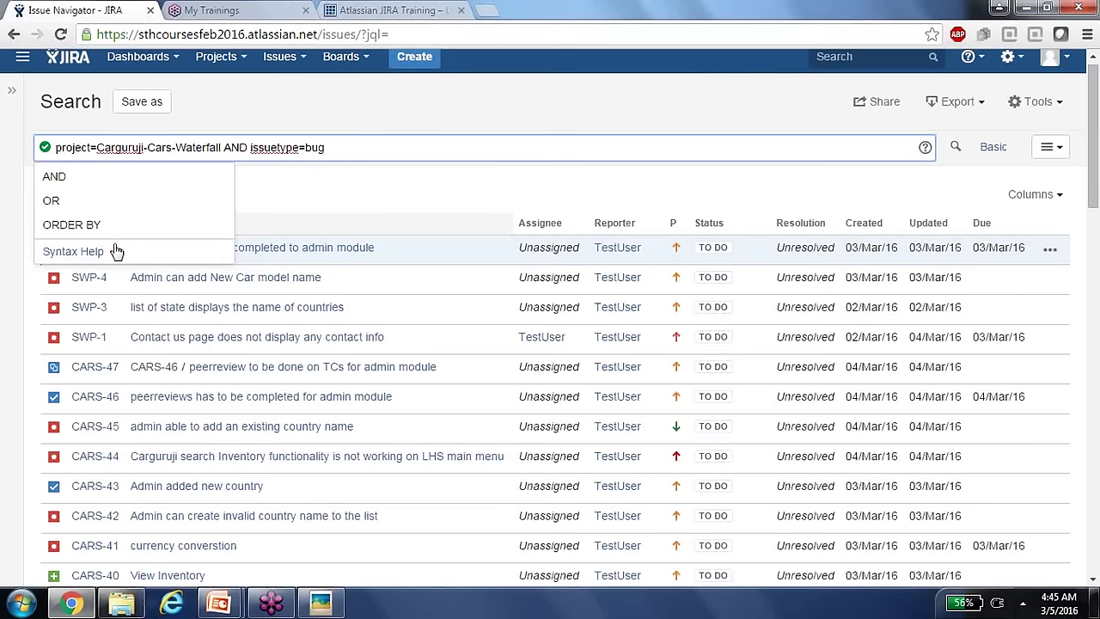
- Add an ORDER BY priority clause to the end of the JQL query
text(order)
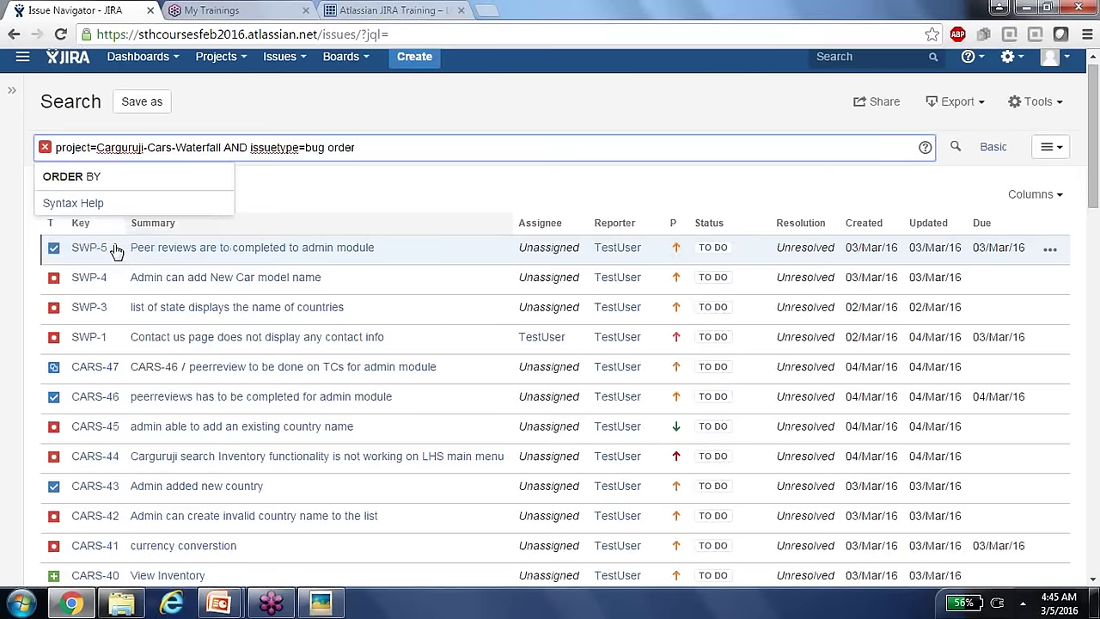
click(196, 184)
text(prior)
click(196, 184)
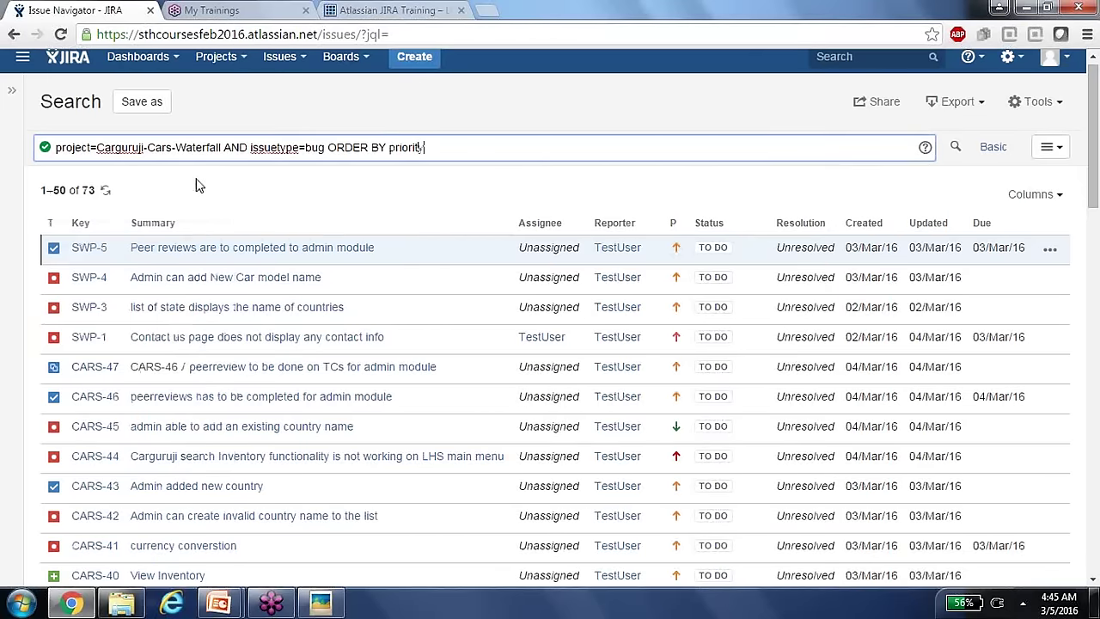
- Run the JQL query, look through the returned bugs and show the available export formats
click(959, 154)
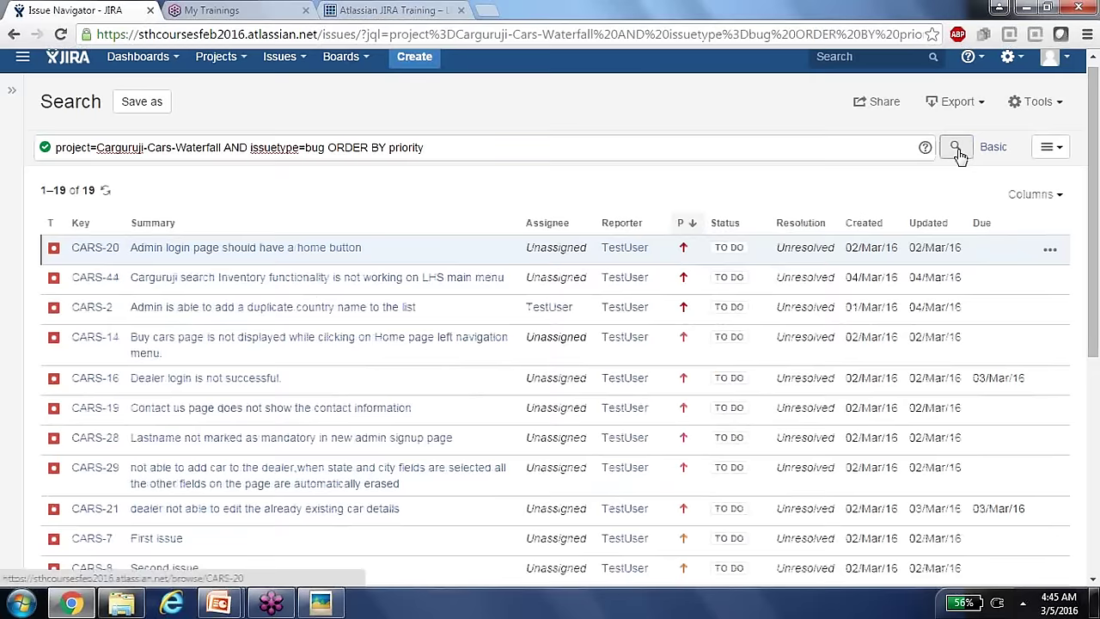
scroll(687, 219, down, 1)
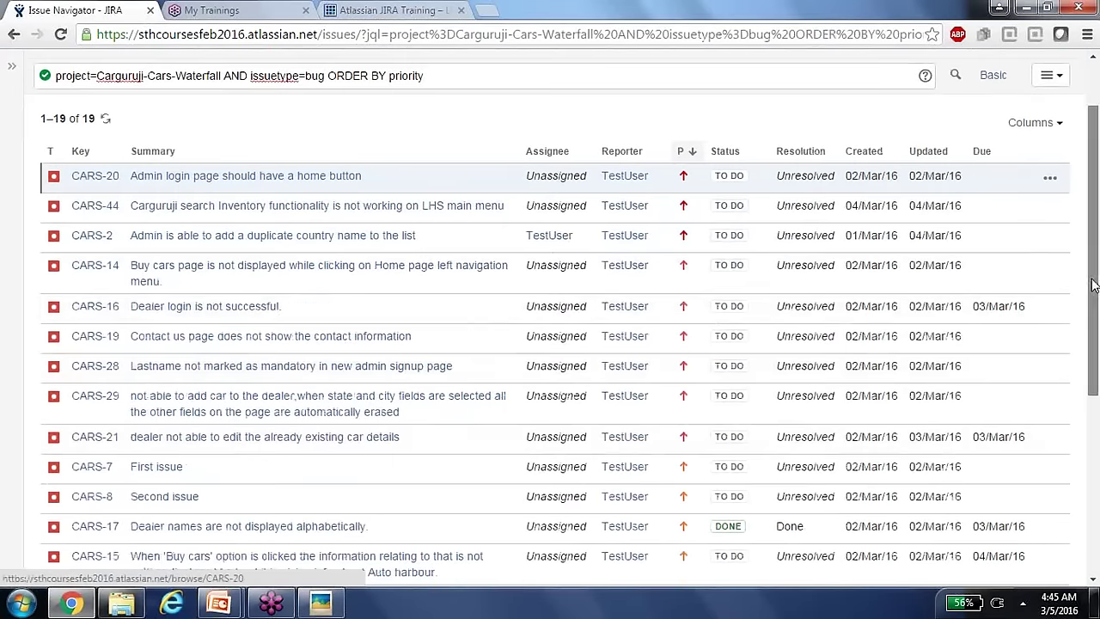
scroll(1096, 415, down, 3)
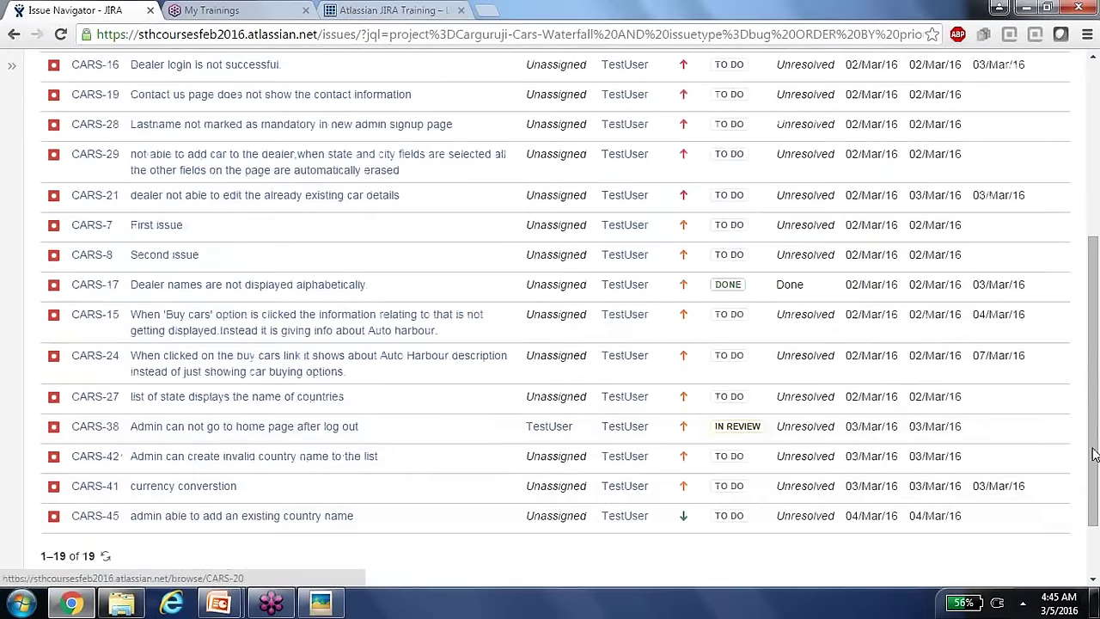
drag(1096, 454, 1098, 230)
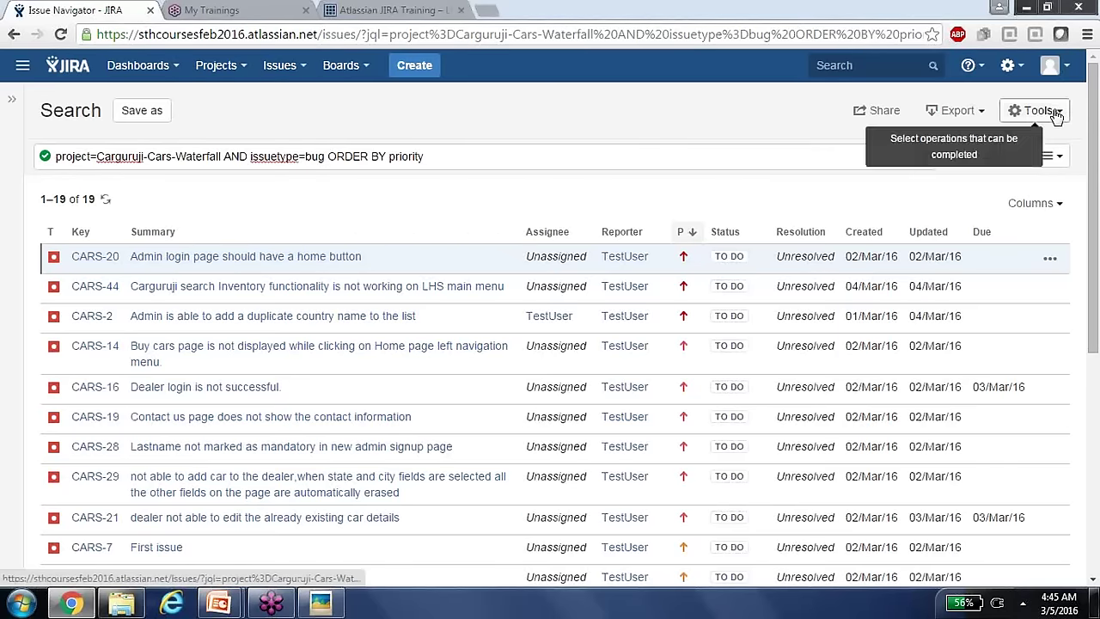
click(988, 117)
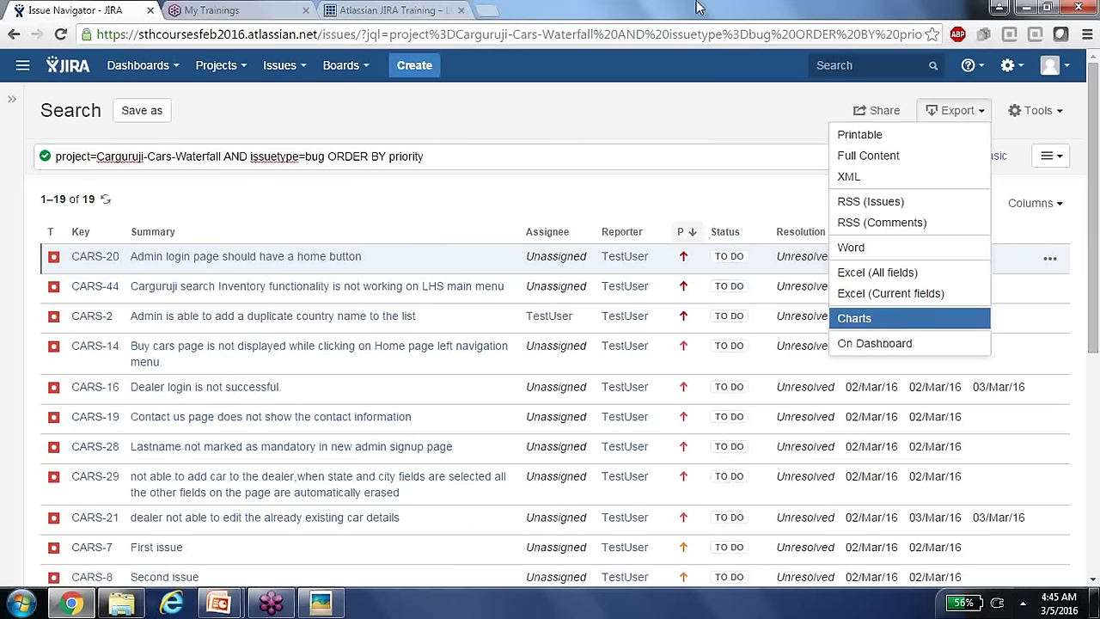
- Switch to the Atlassian JIRA Training page and review the remaining syllabus modules down to the Upcoming Batch Schedule
click(370, 11)
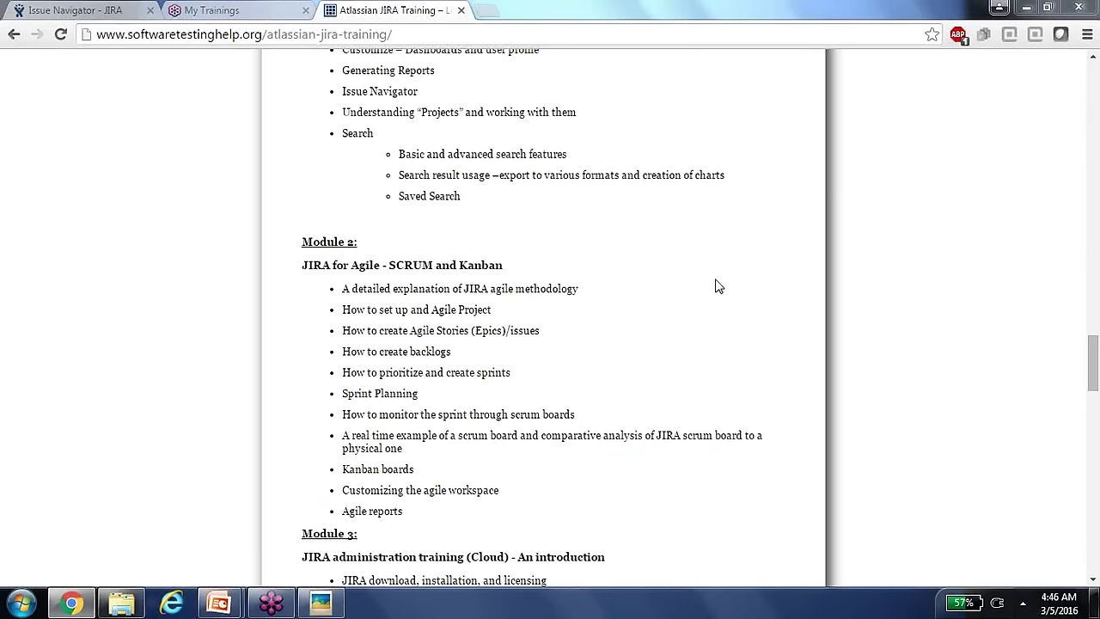
scroll(661, 339, down, 2)
scroll(662, 339, down, 12)
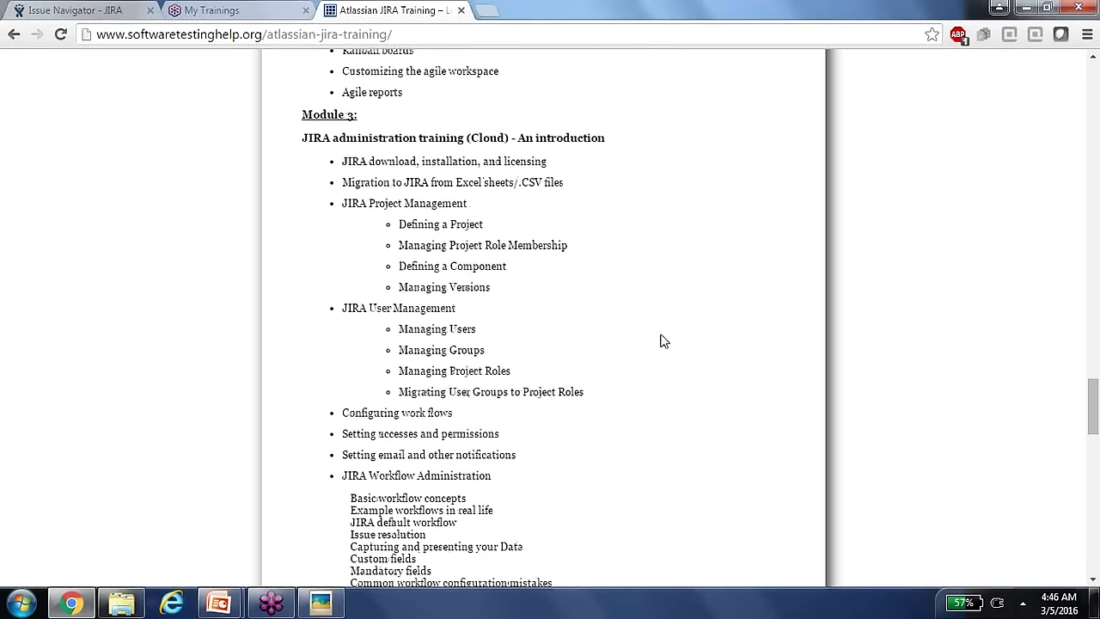
scroll(662, 340, down, 6)
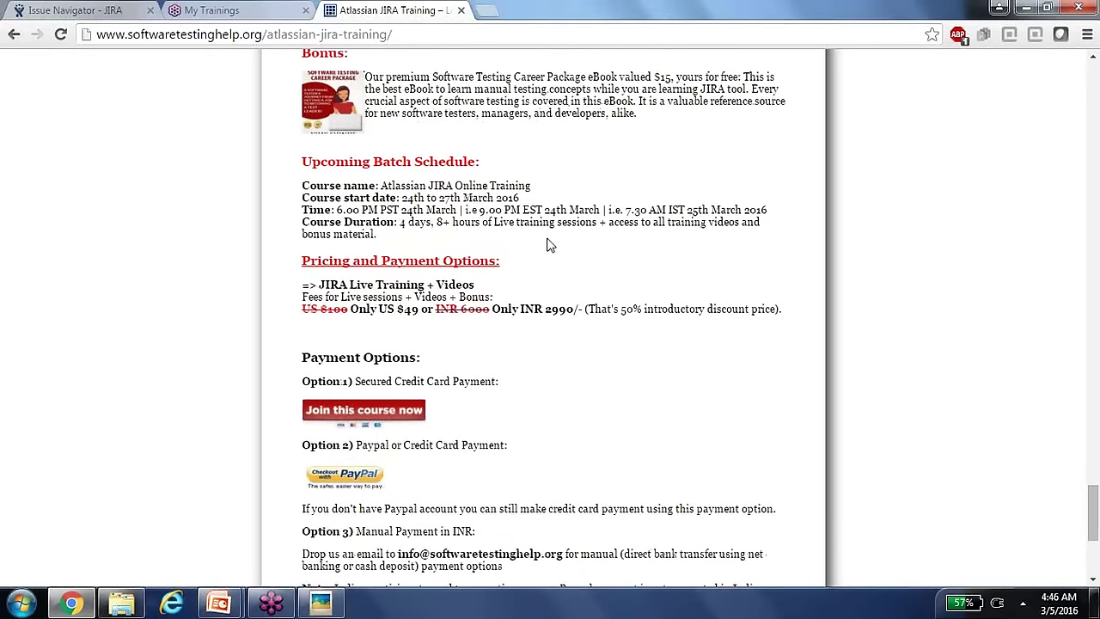
- Highlight the course start date 24th to 27th March 2016, clear the highlight and review the payment options
drag(401, 198, 522, 199)
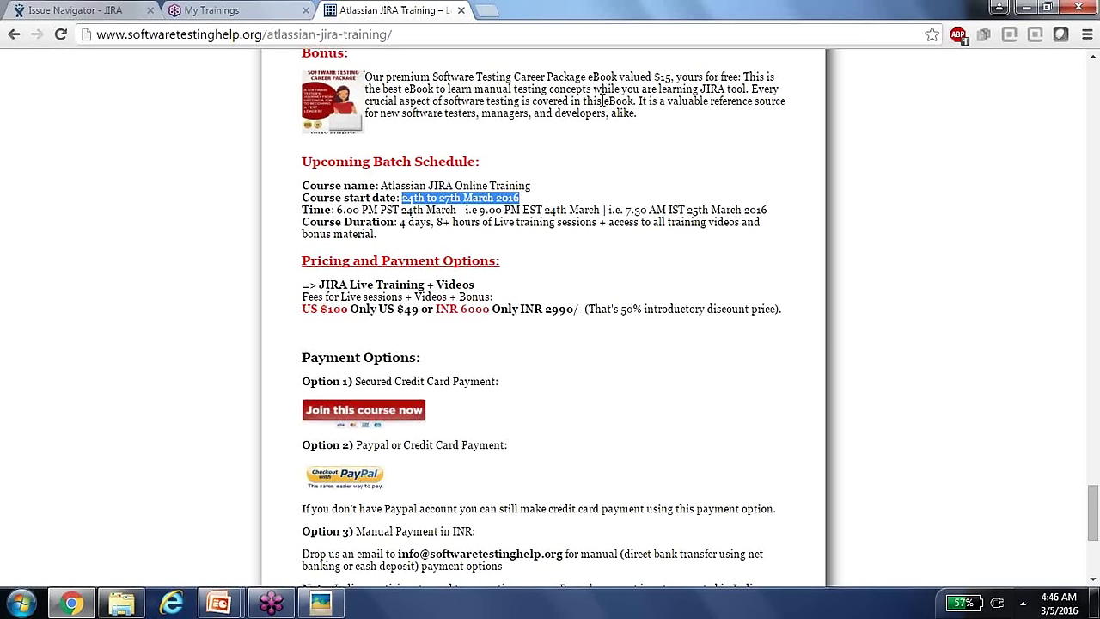
click(559, 383)
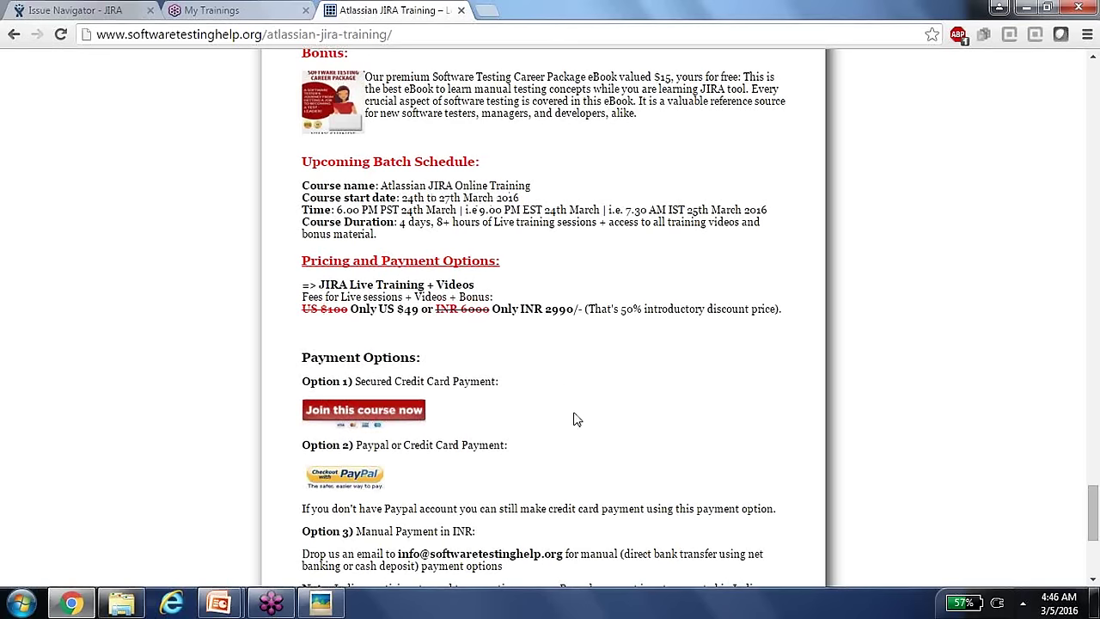
scroll(577, 419, down, 3)
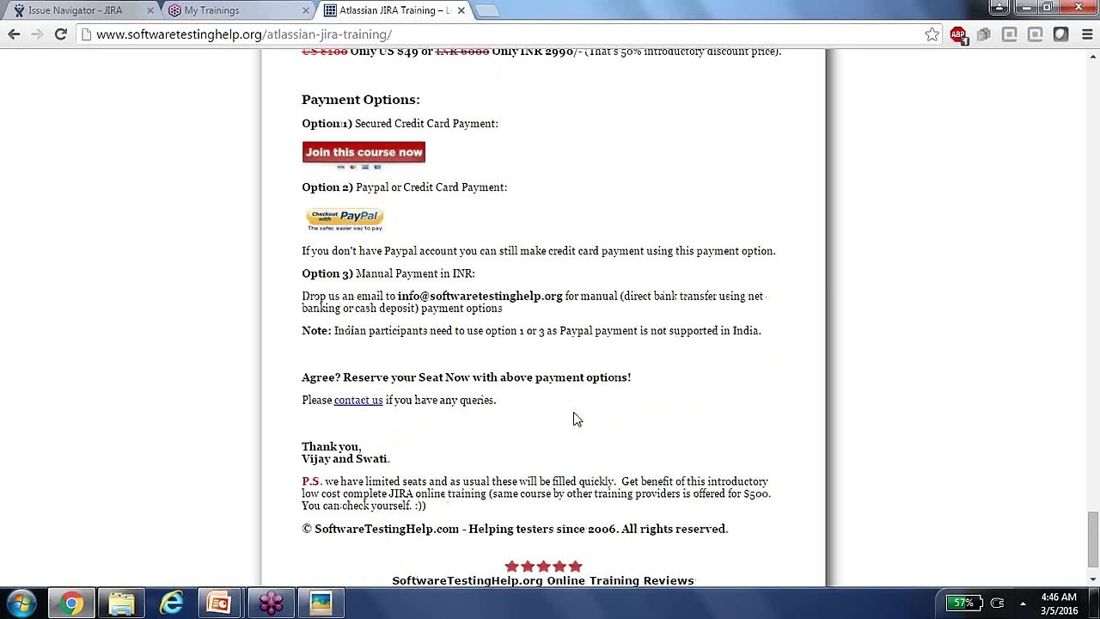